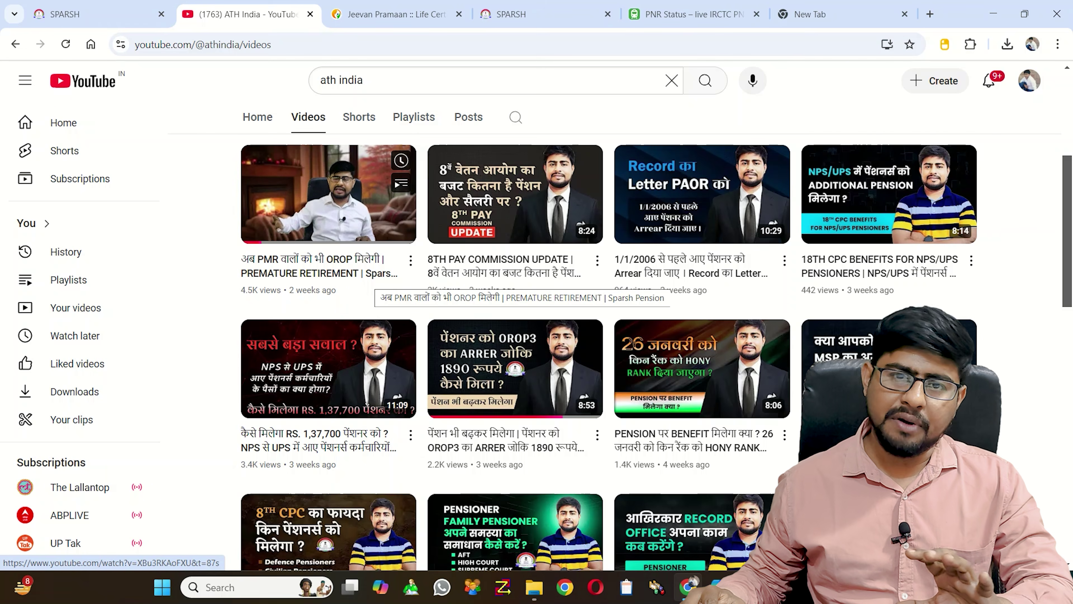
scroll(536, 338, up, 6)
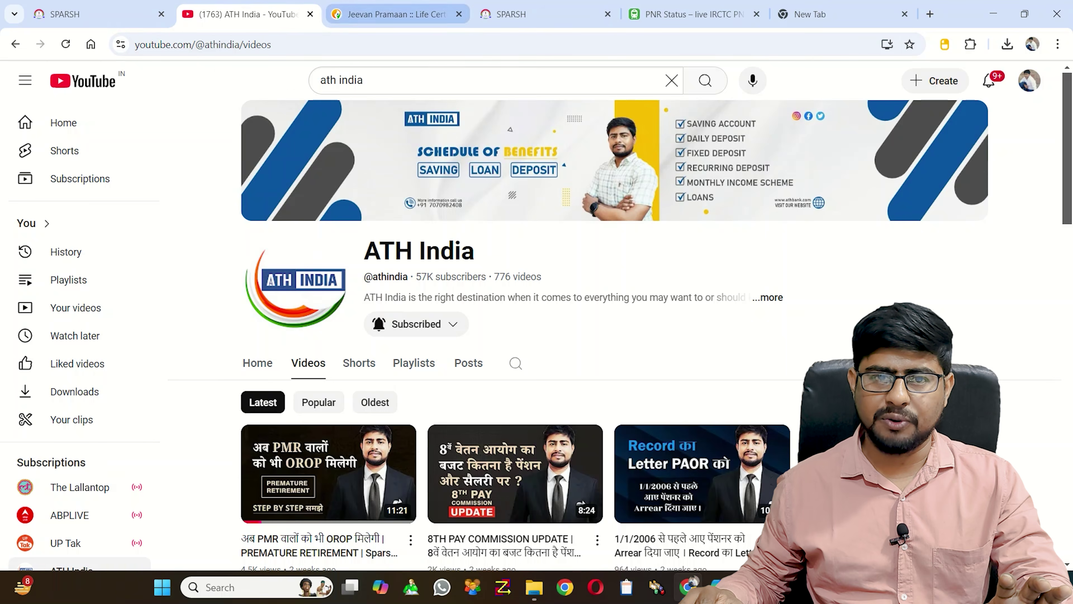
click(511, 14)
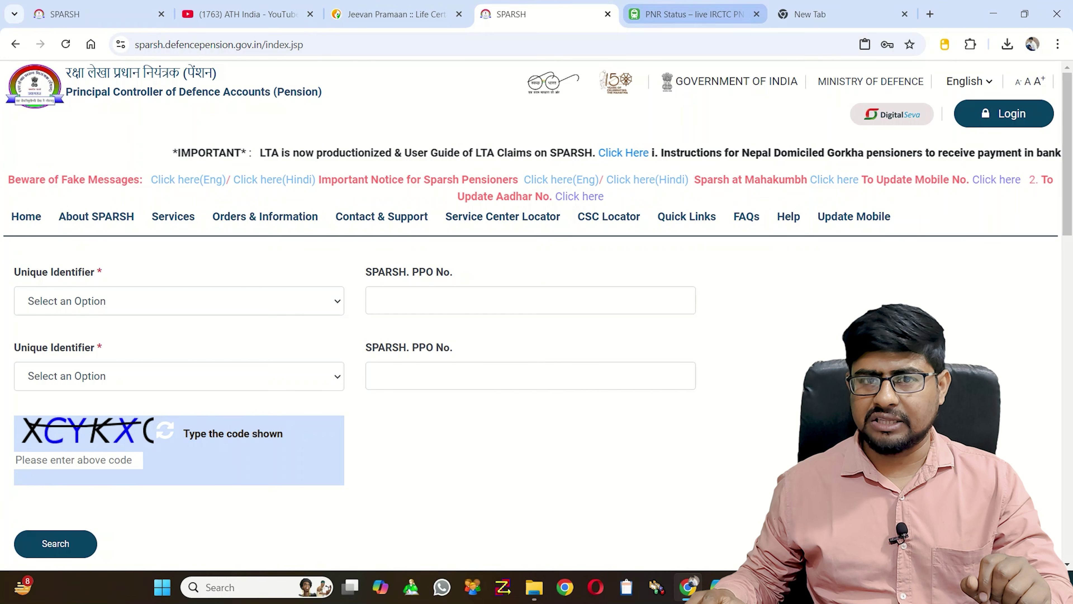
click(824, 14)
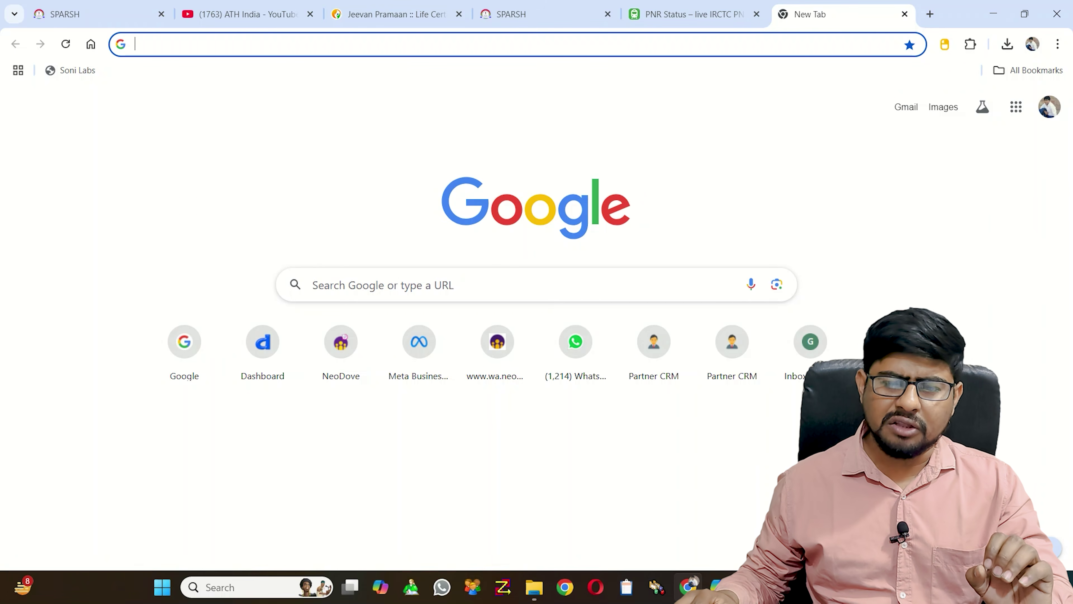
click(245, 14)
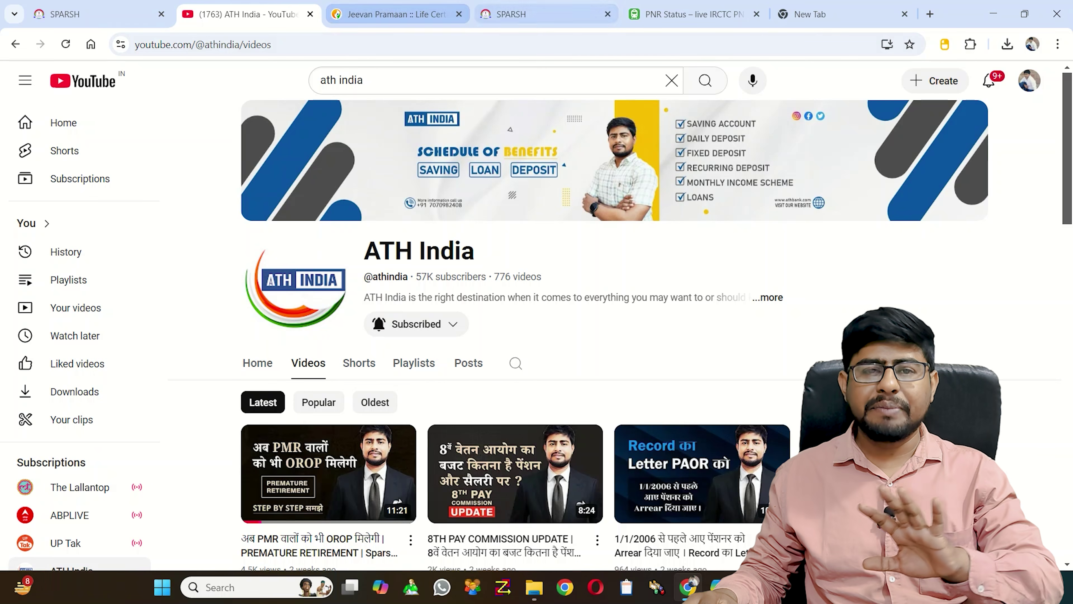
Search Google for SPARSH in the empty new tab
click(810, 14)
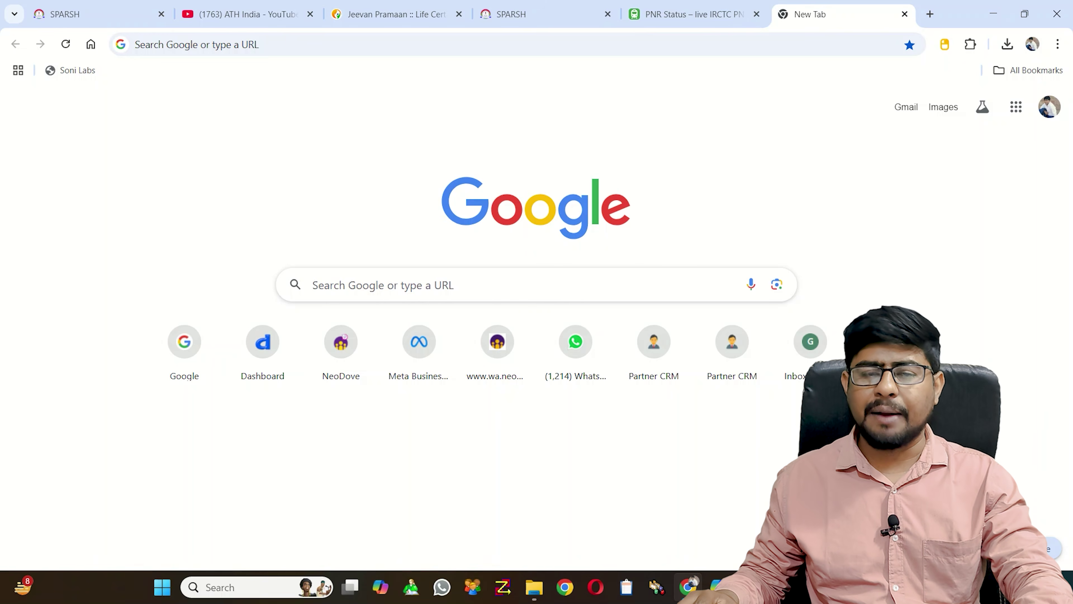
click(313, 284)
text(S)
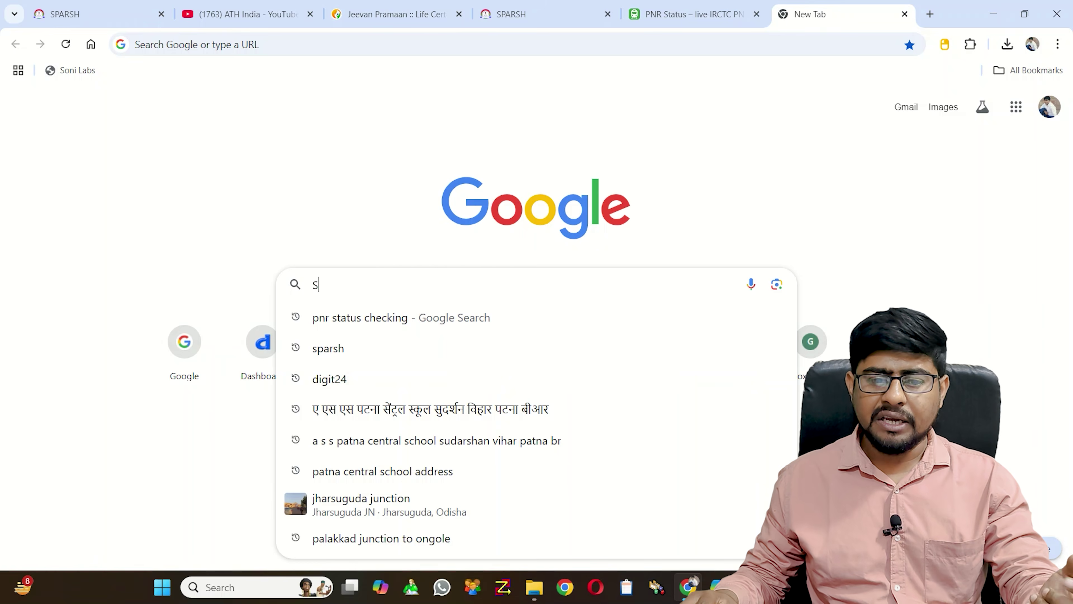
text(PARSH)
key(Return)
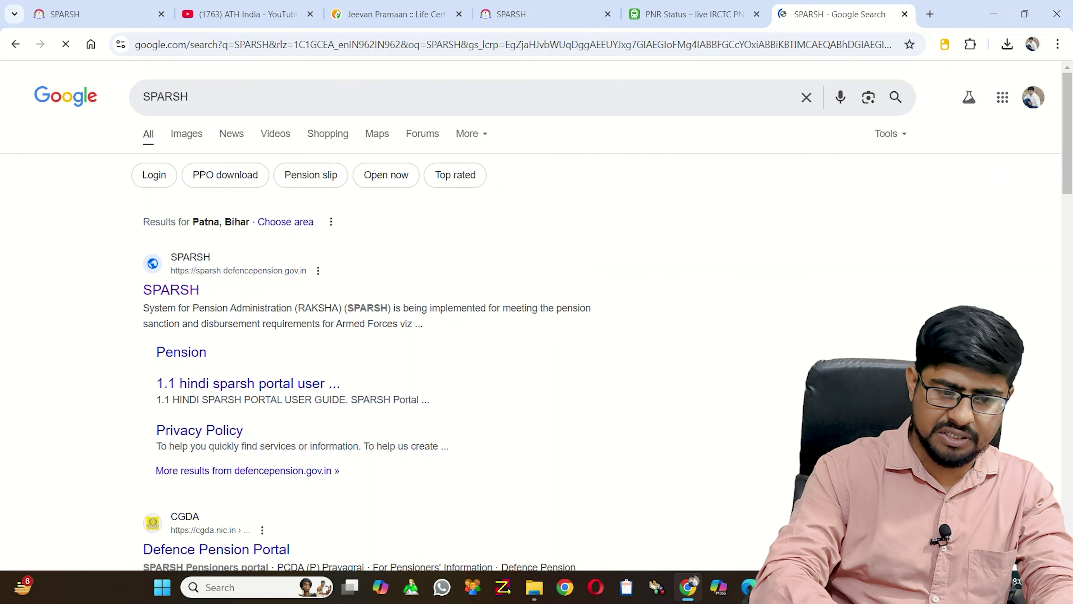
Open the SPARSH defence pension portal from the results and follow its alert link to the Identification/Life Certificate/Migration status lookup
click(171, 289)
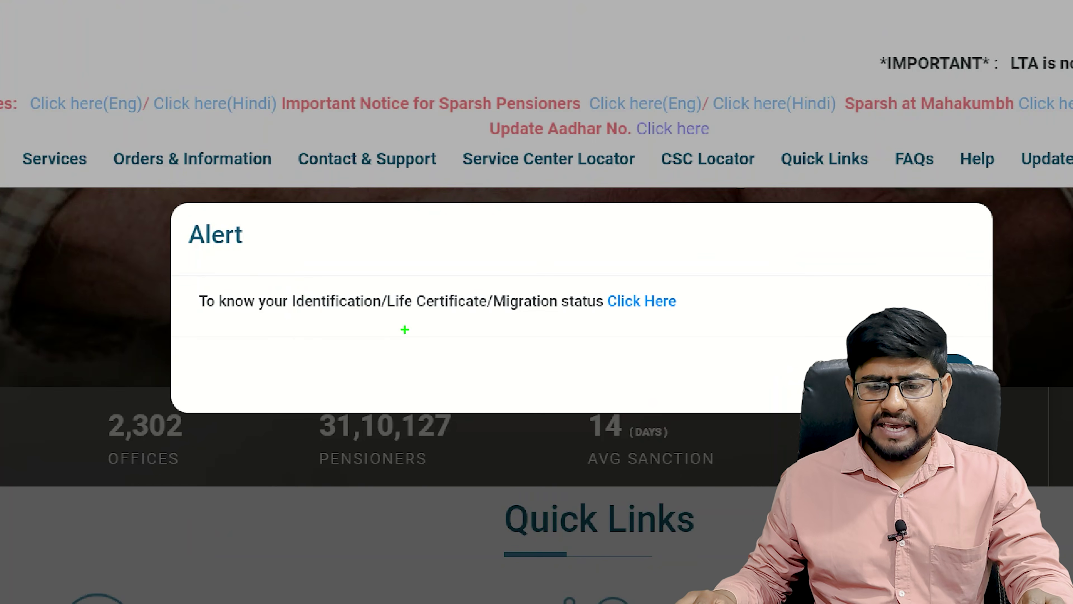
mouse_move(173, 179)
mouse_down()
mouse_move(221, 383)
mouse_move(723, 381)
mouse_up()
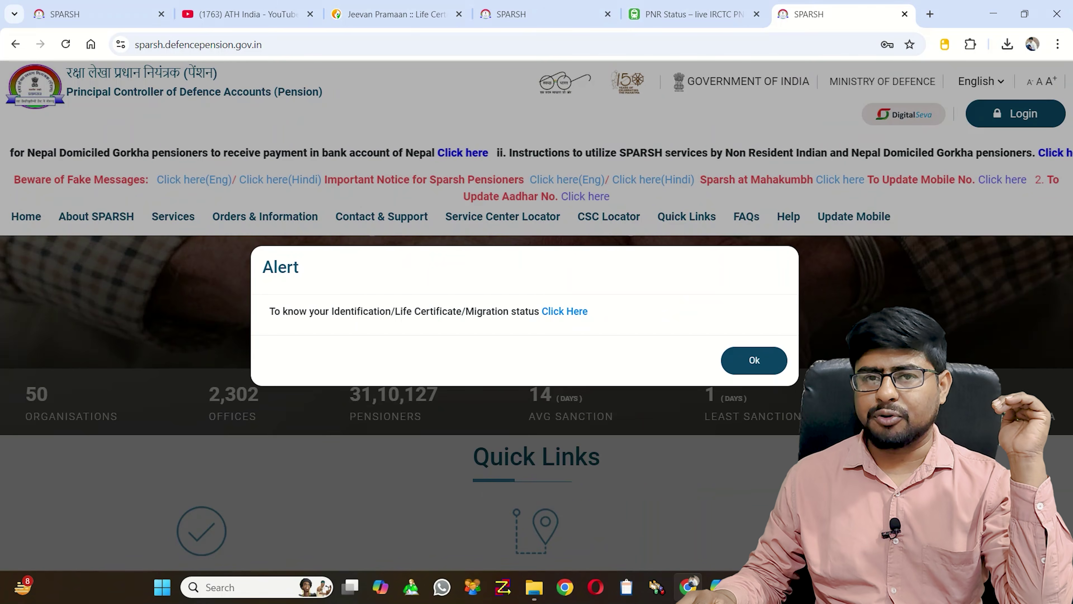
click(564, 311)
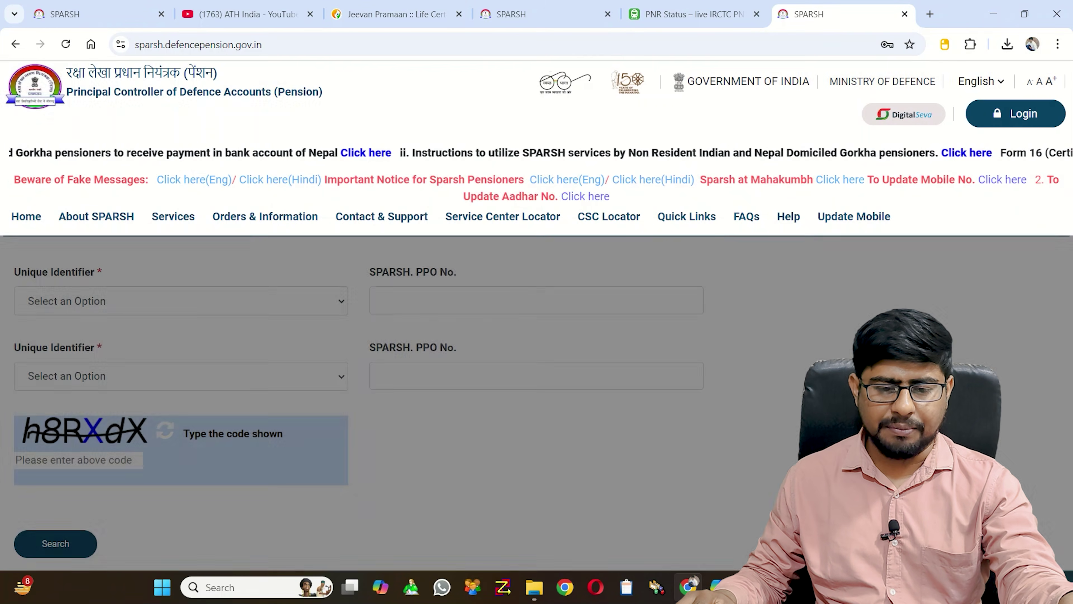
Set the first unique identifier to Bank Account No. and fill in the pensioner's bank account number from the saved entries
mouse_move(174, 216)
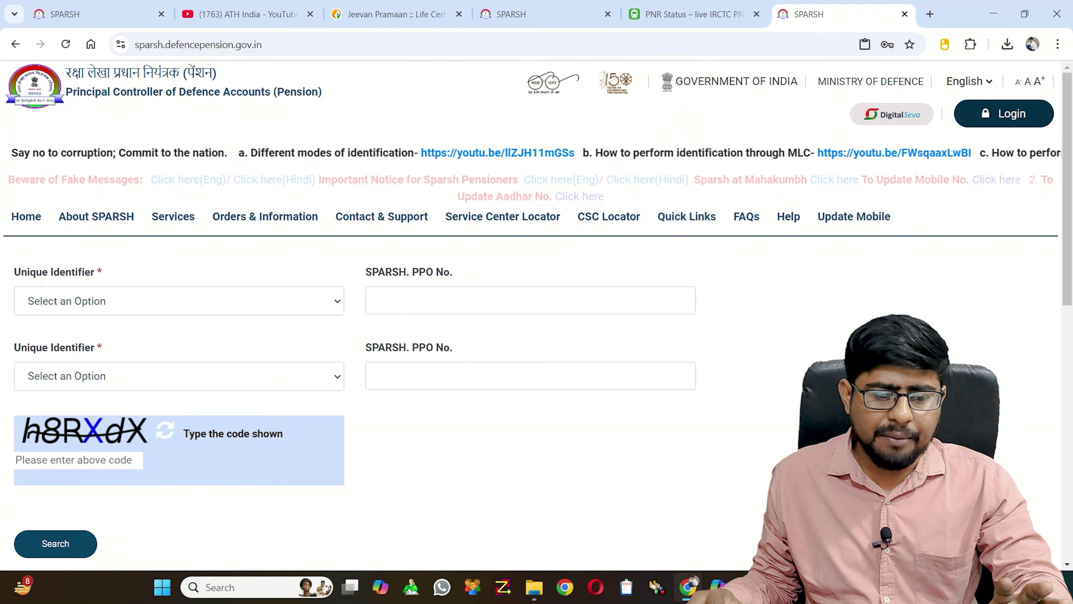
click(179, 300)
click(72, 343)
click(492, 301)
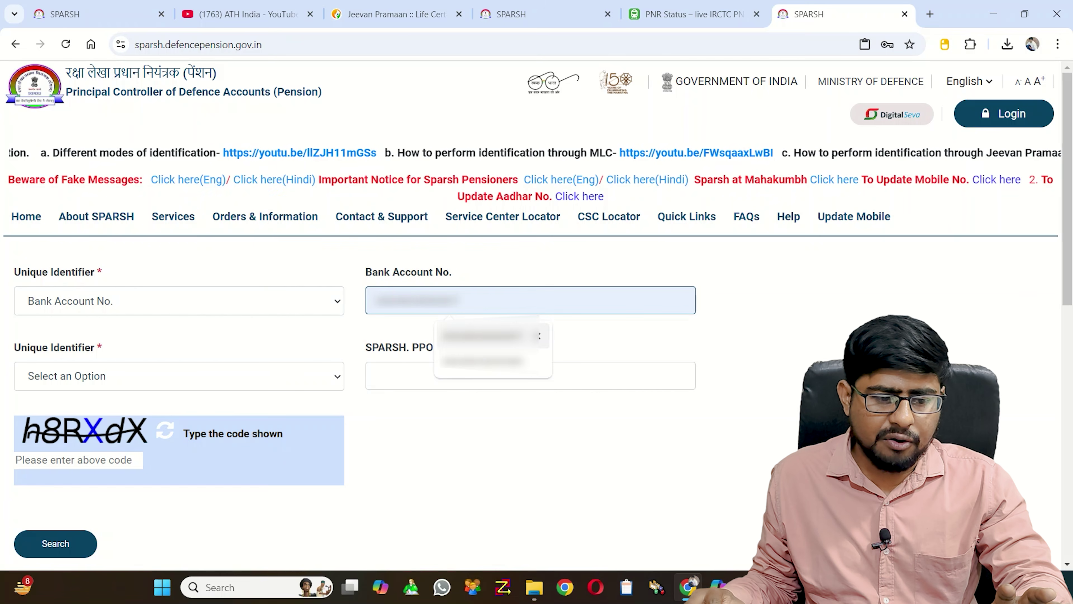
click(492, 336)
Set the second unique identifier to Personal No. and fill in the IC/Regimental/GPF number from the saved entries
click(179, 376)
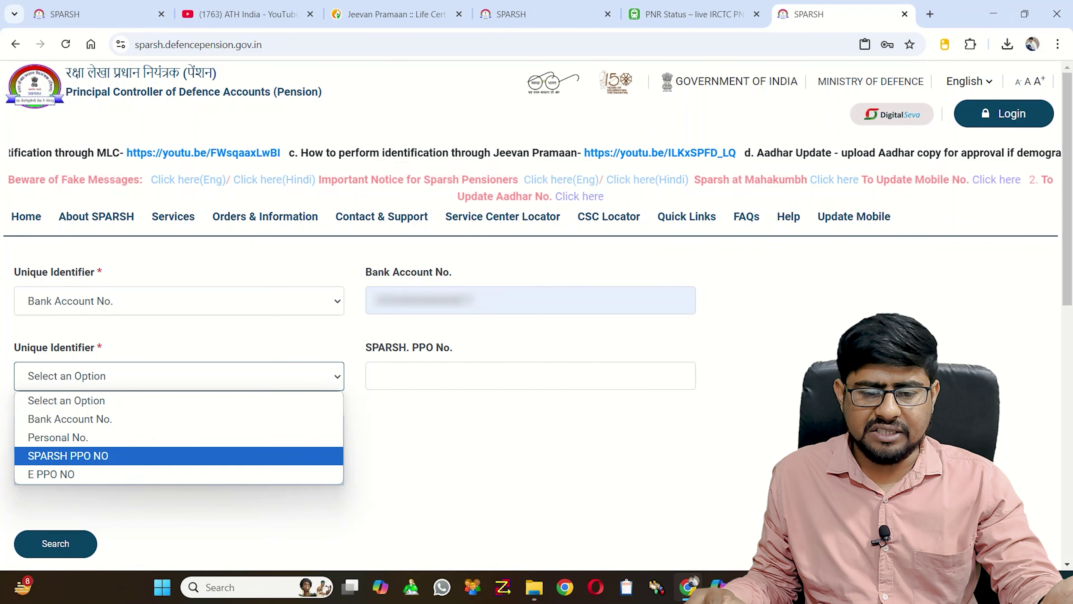
click(58, 438)
click(464, 376)
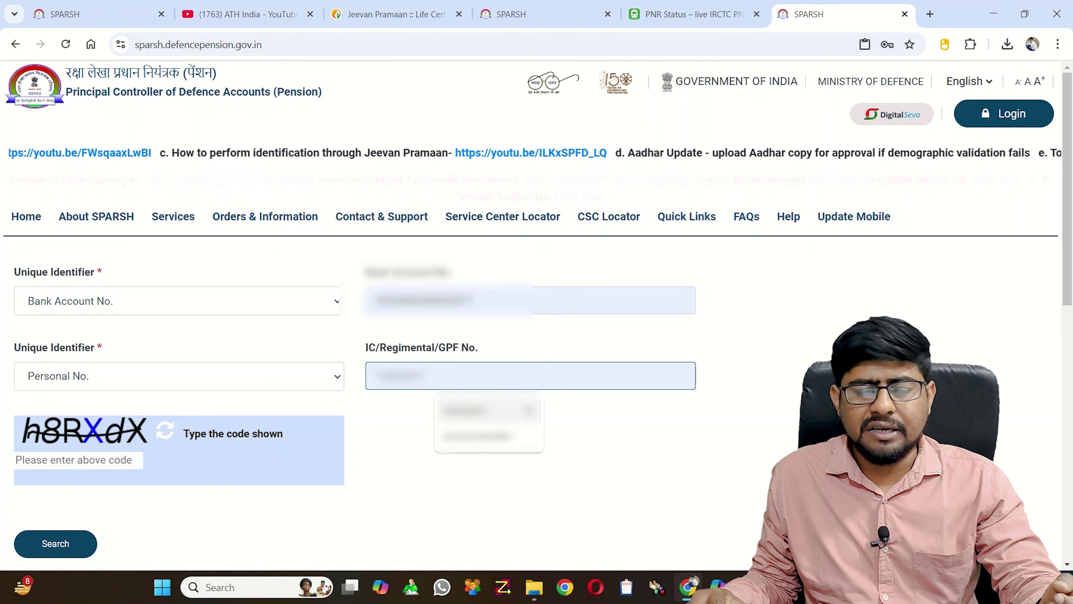
click(466, 410)
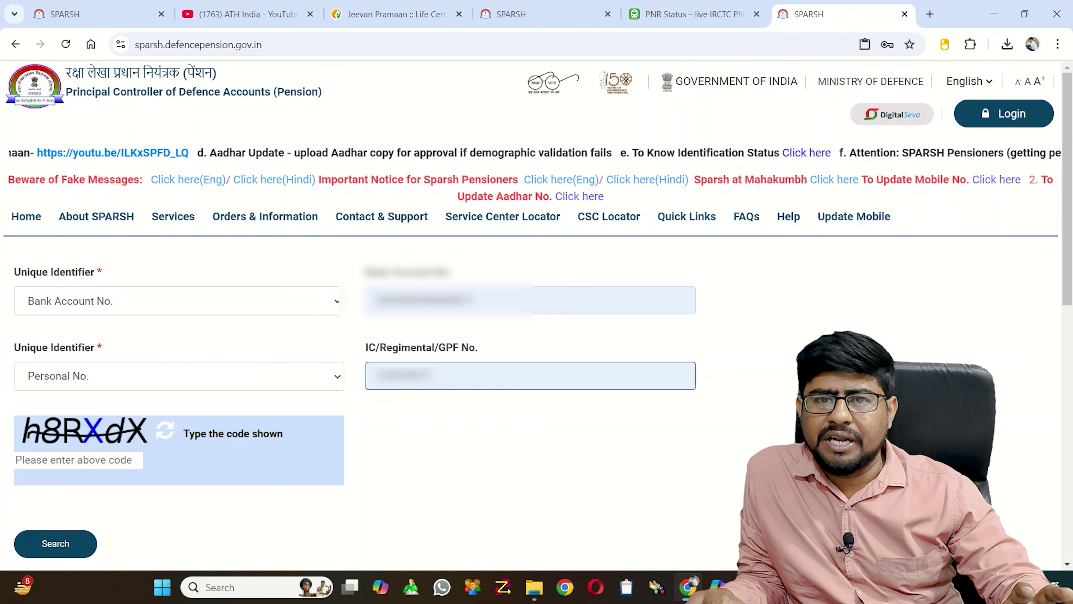
key(shift+Tab)
key(shift+Tab)
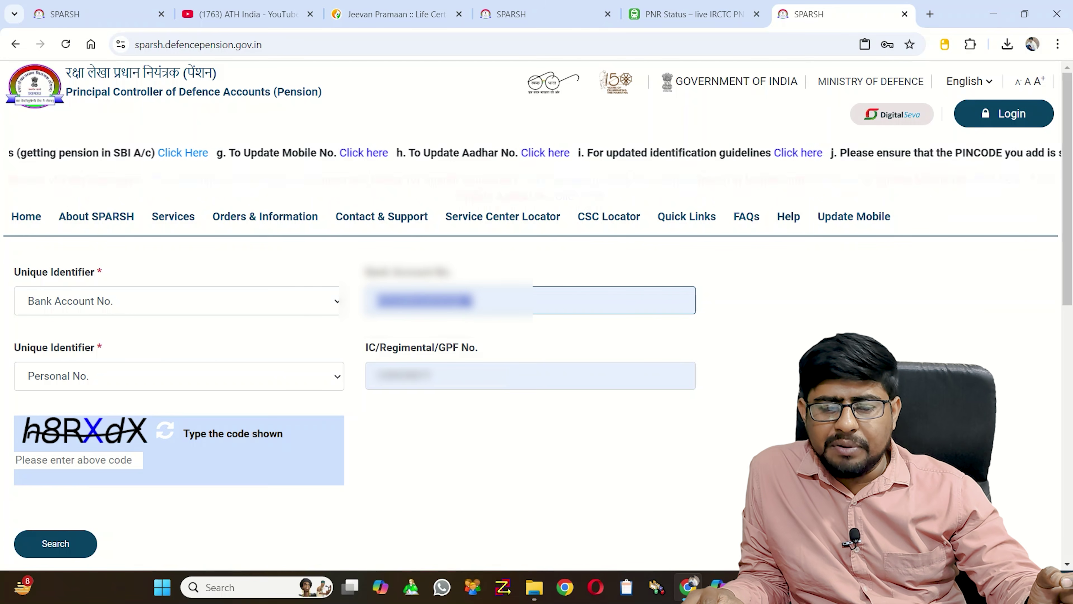
double_click(403, 375)
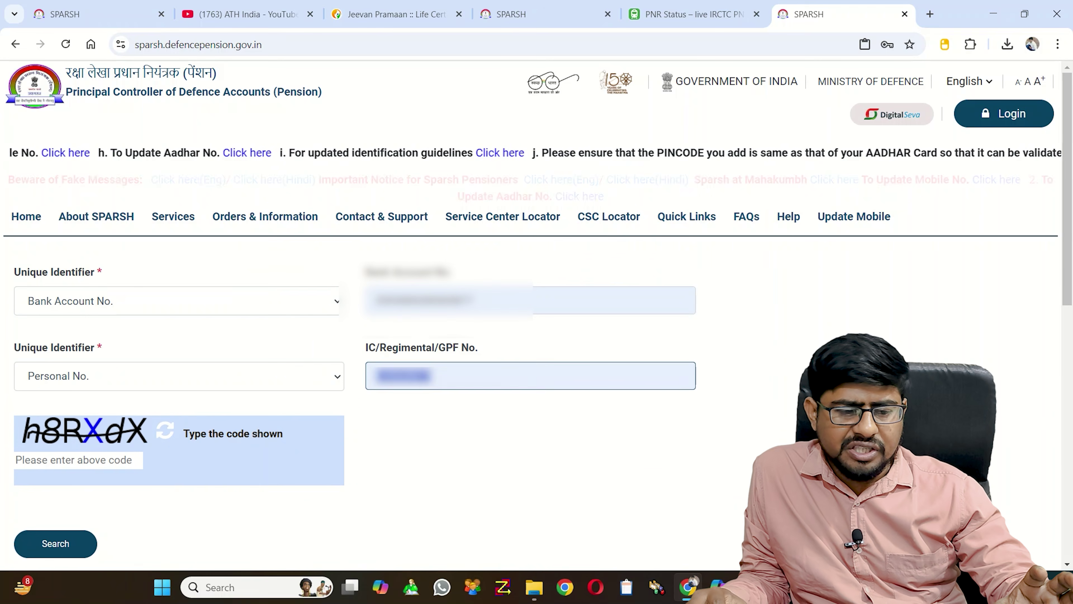
Enter the captcha code shown and submit the status search
click(79, 459)
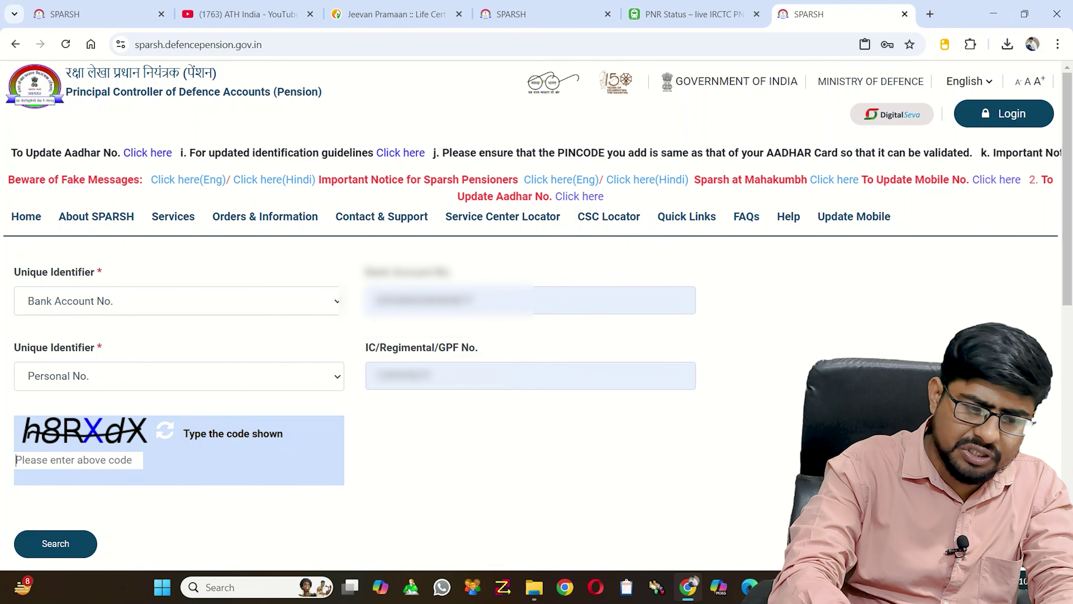
text(H)
key(BackSpace)
text(h)
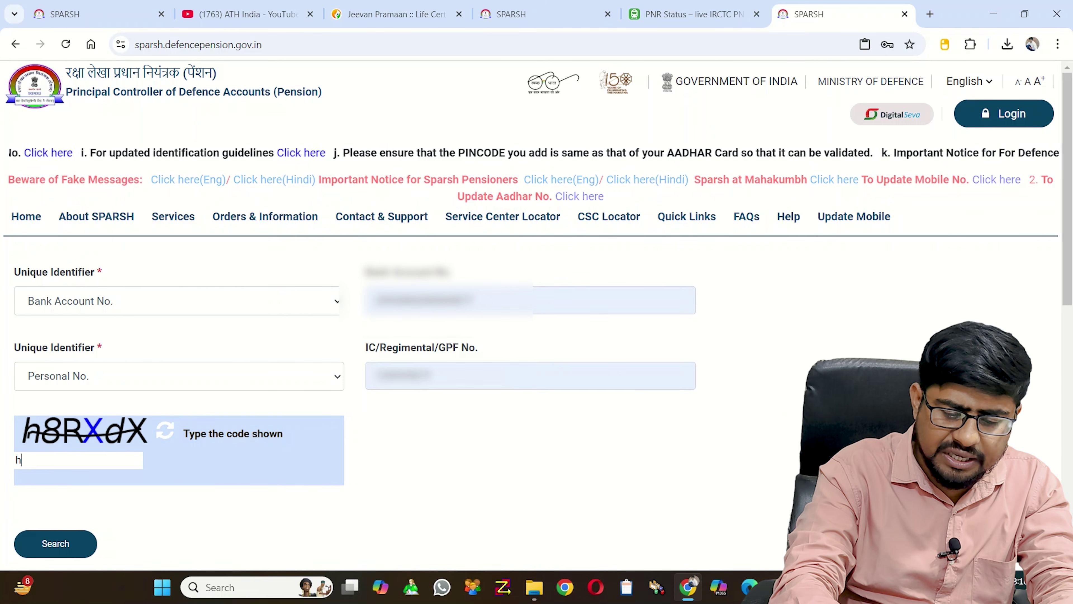
text(8R)
text(XdX)
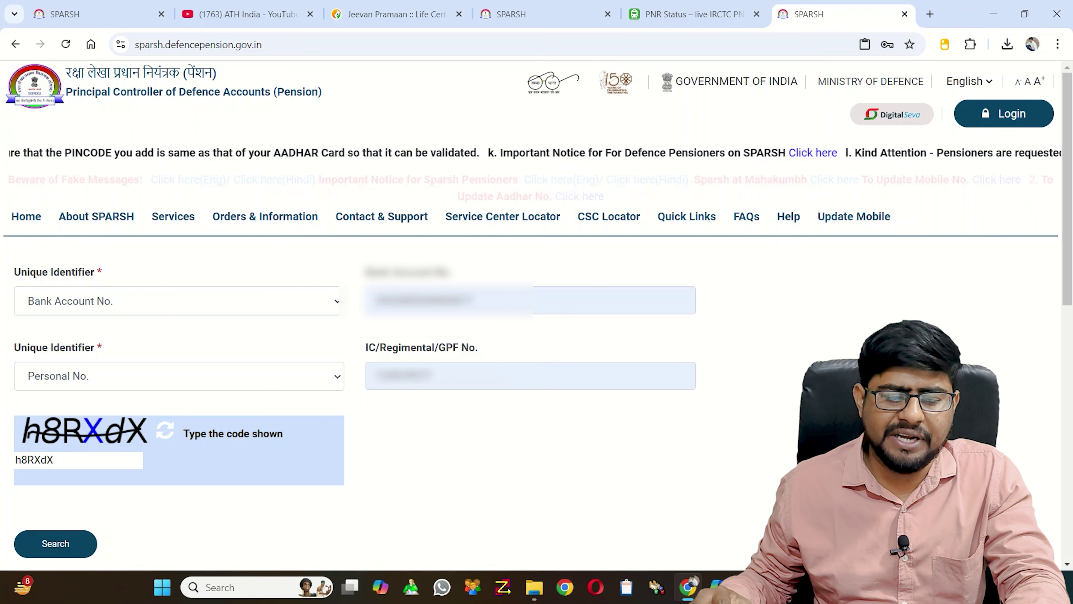
click(56, 543)
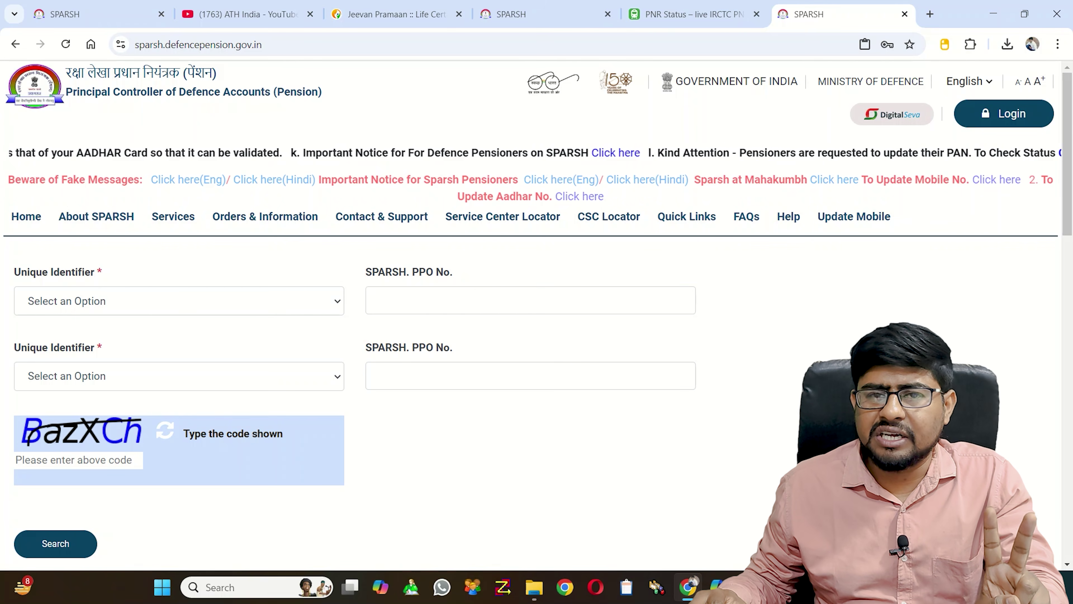
Examine the Original PPO No., Name and SPARSH PPO No. rows in the pensioner's result table
scroll(355, 402, down, 4)
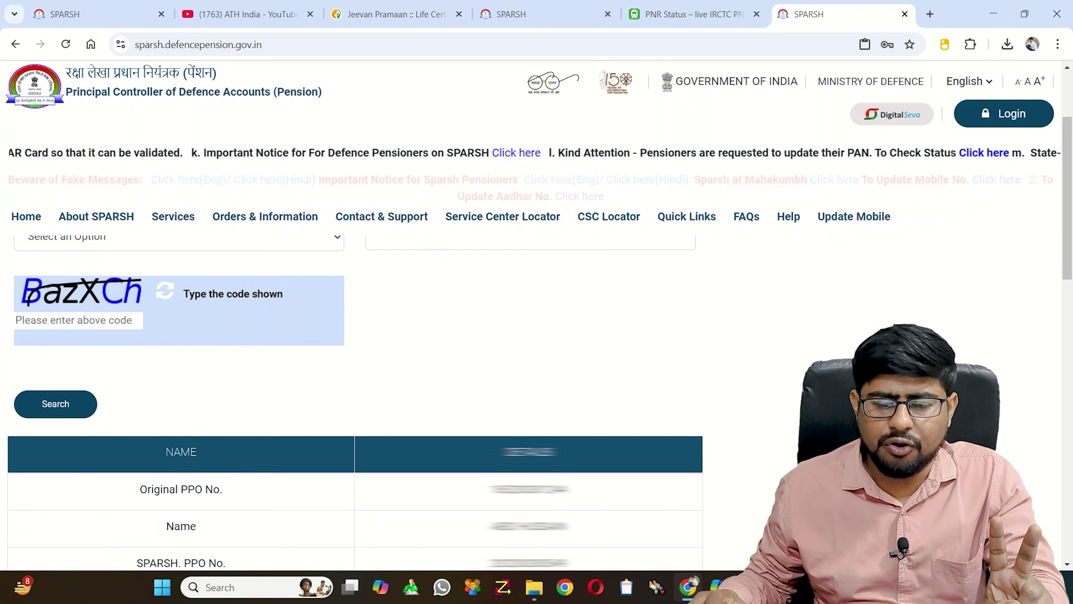
scroll(354, 401, up, 3)
scroll(355, 402, down, 5)
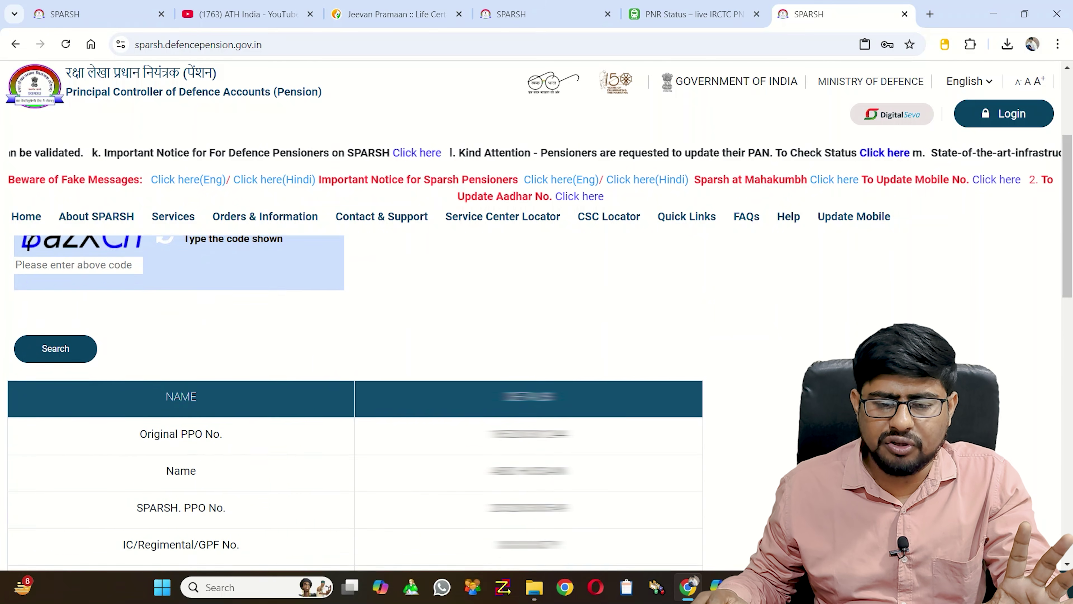
drag(140, 349, 222, 349)
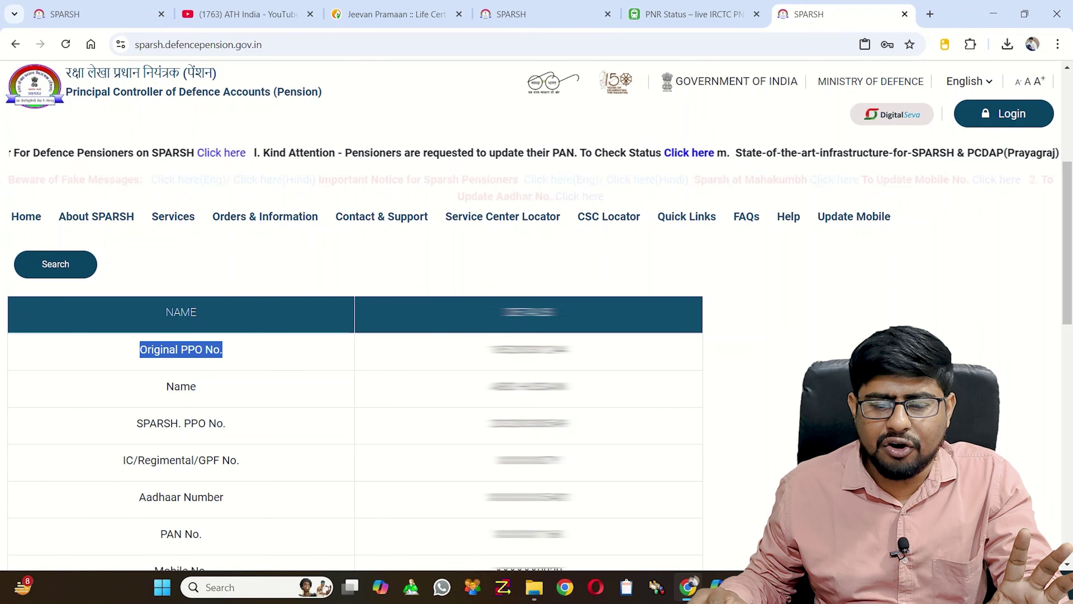
drag(488, 349, 569, 349)
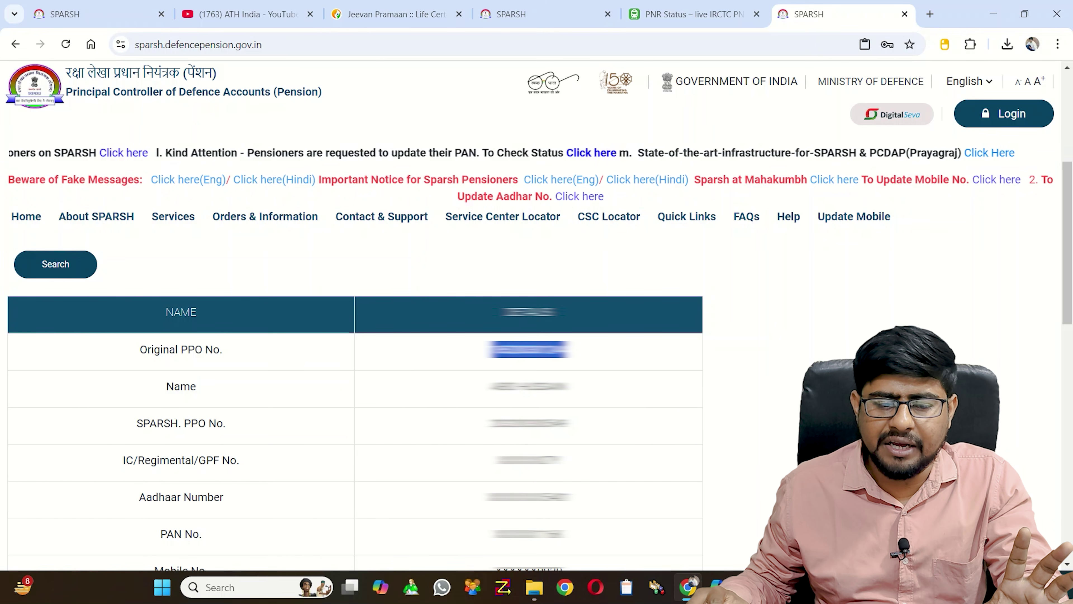
double_click(180, 386)
drag(136, 422, 569, 423)
scroll(355, 406, down, 3)
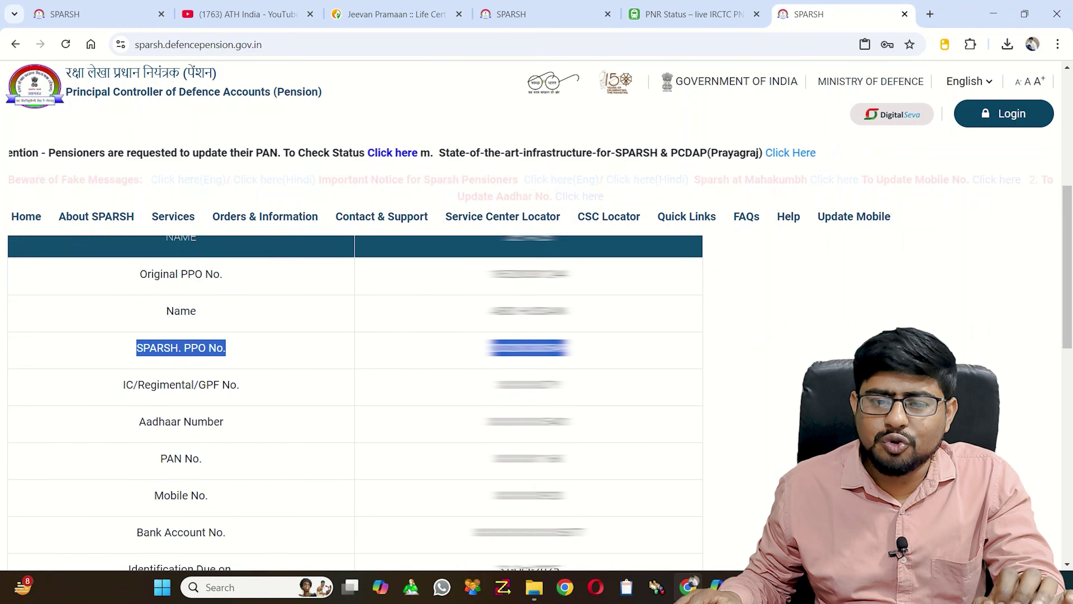
scroll(355, 405, up, 3)
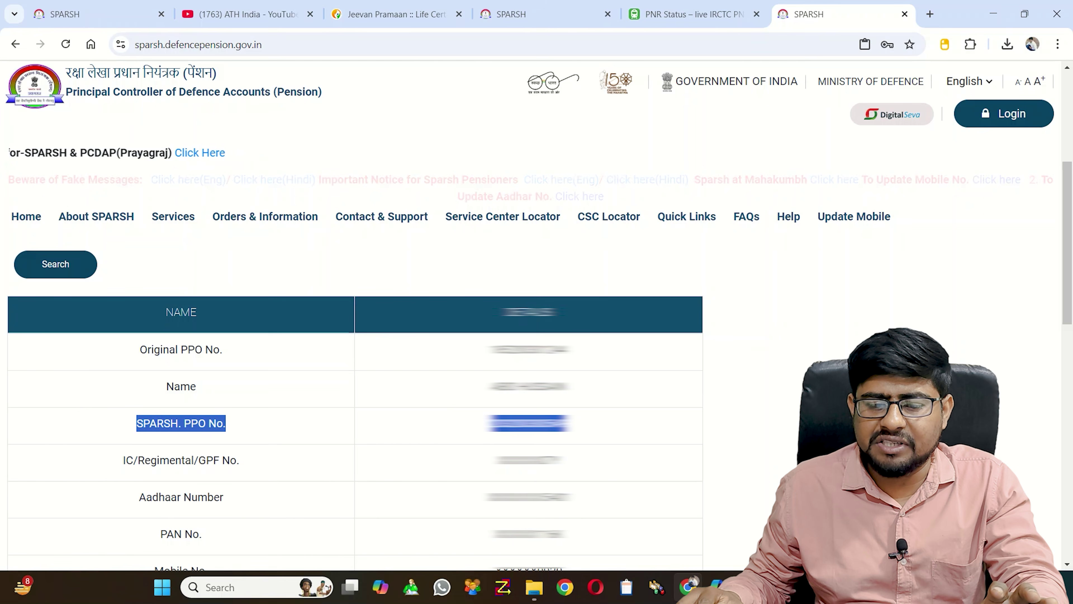
double_click(529, 423)
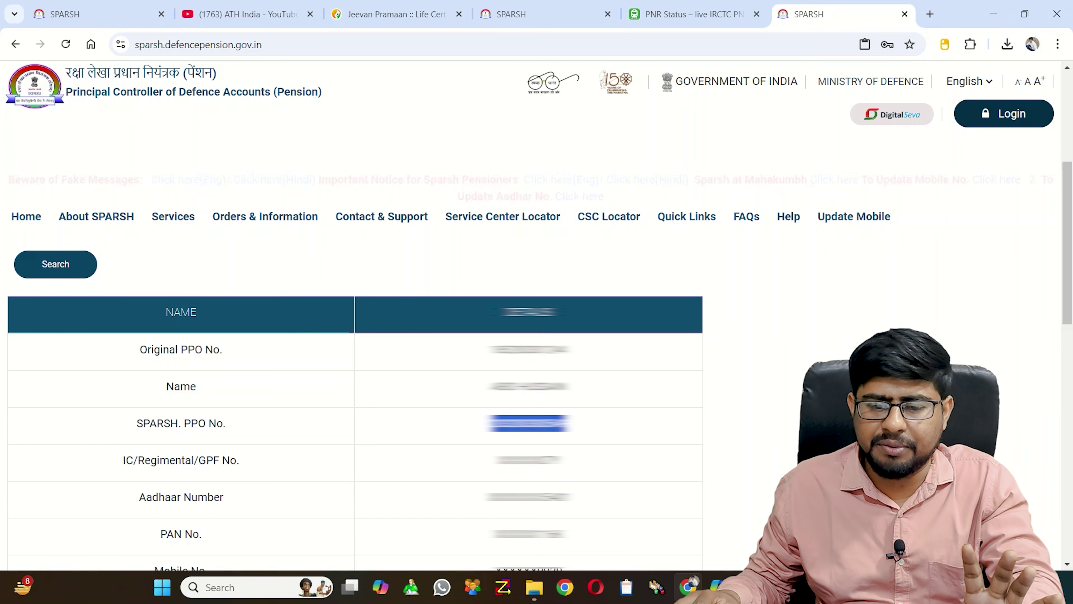
Examine the Bank Account No., Identification Due on and Migrated Date rows in the result table
scroll(355, 398, down, 3)
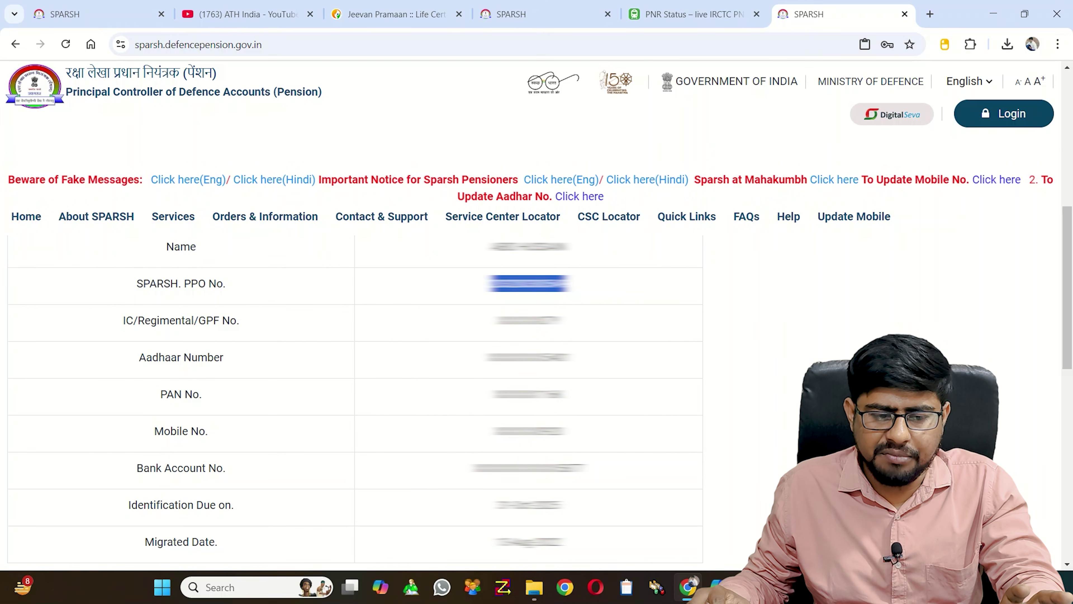
drag(144, 467, 226, 468)
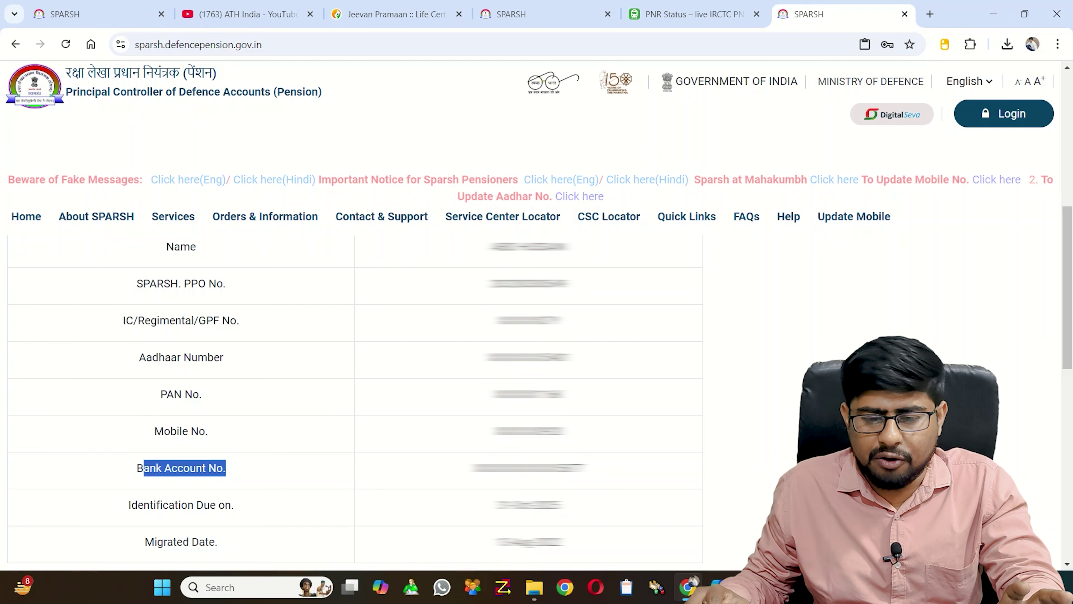
drag(475, 467, 587, 467)
scroll(355, 398, down, 3)
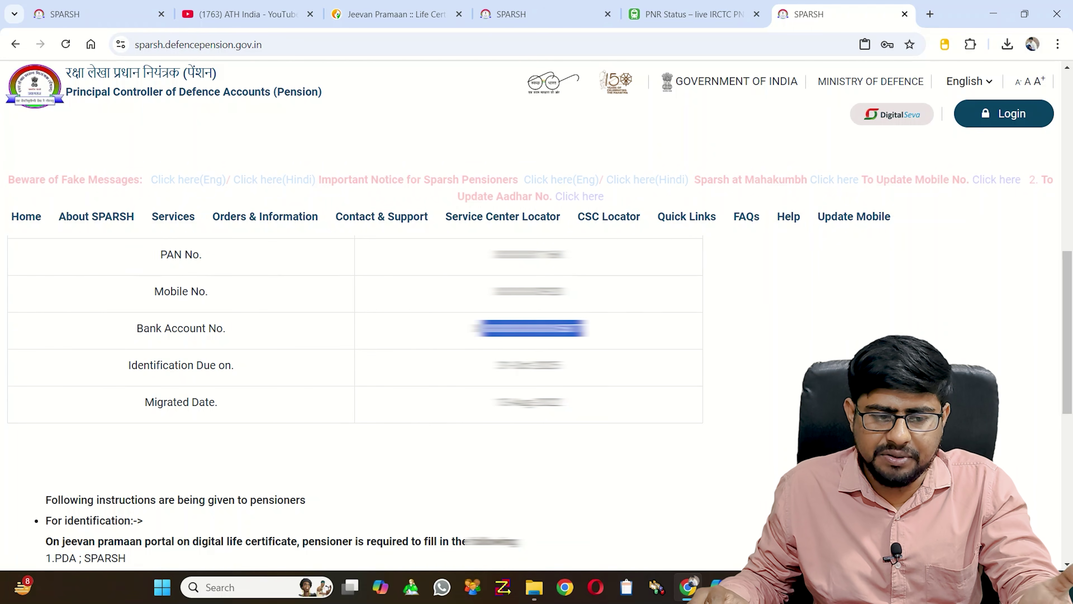
triple_click(180, 365)
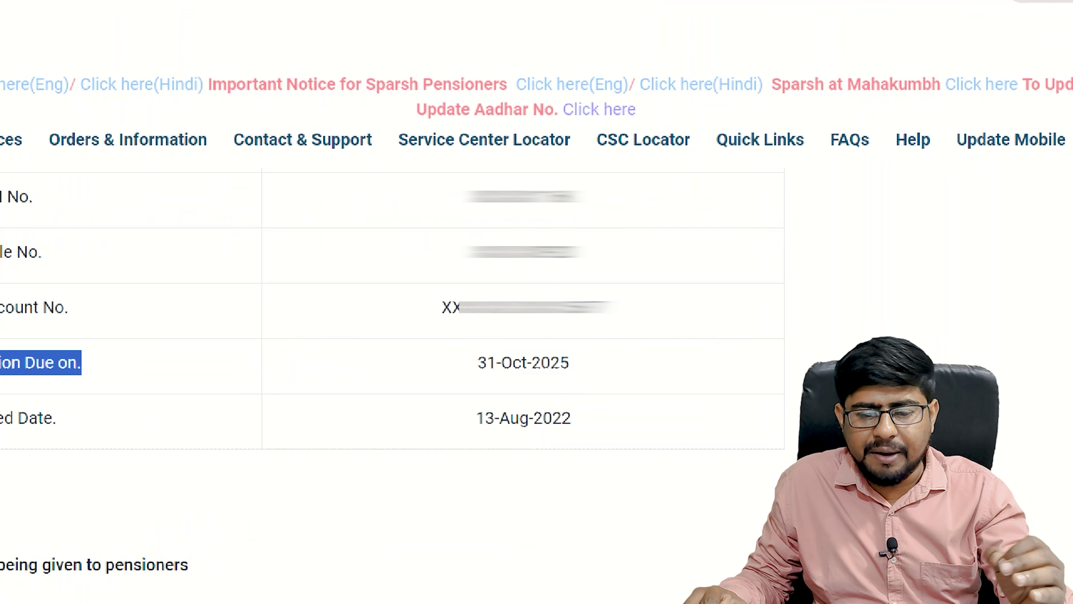
mouse_move(474, 347)
mouse_down()
mouse_move(482, 363)
mouse_move(653, 420)
mouse_up()
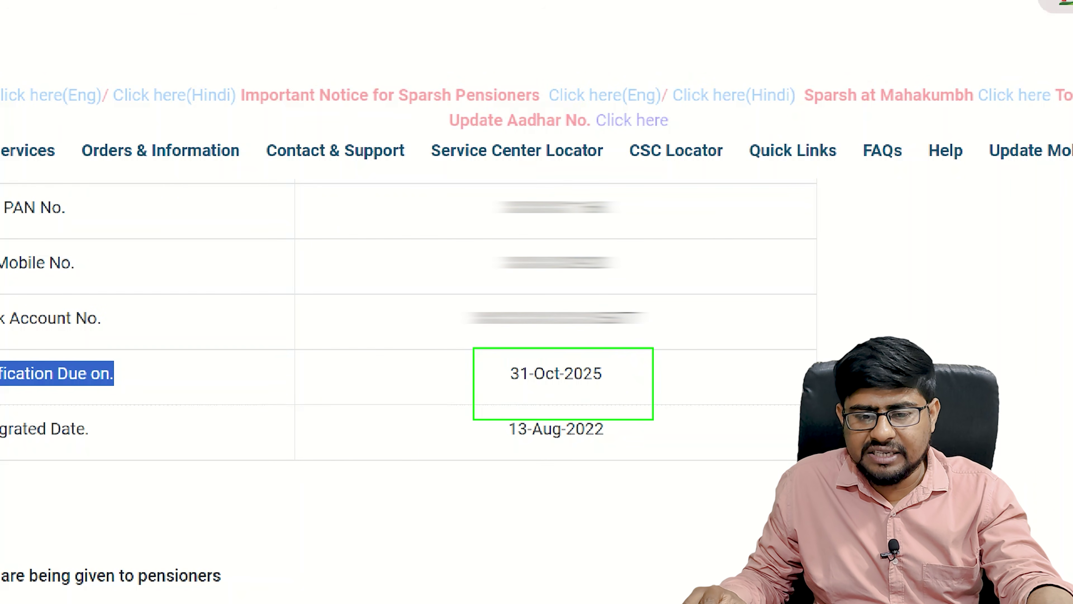
drag(435, 354, 652, 421)
drag(448, 357, 662, 413)
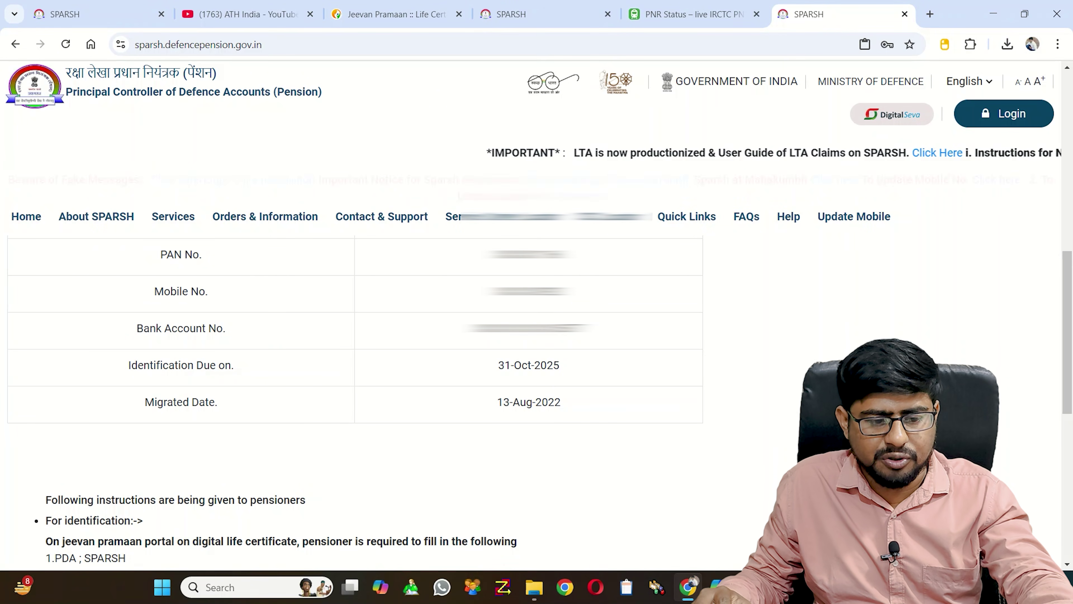
drag(136, 383, 279, 452)
drag(665, 376, 845, 476)
mouse_move(660, 344)
mouse_down()
mouse_move(713, 468)
mouse_move(963, 505)
mouse_up()
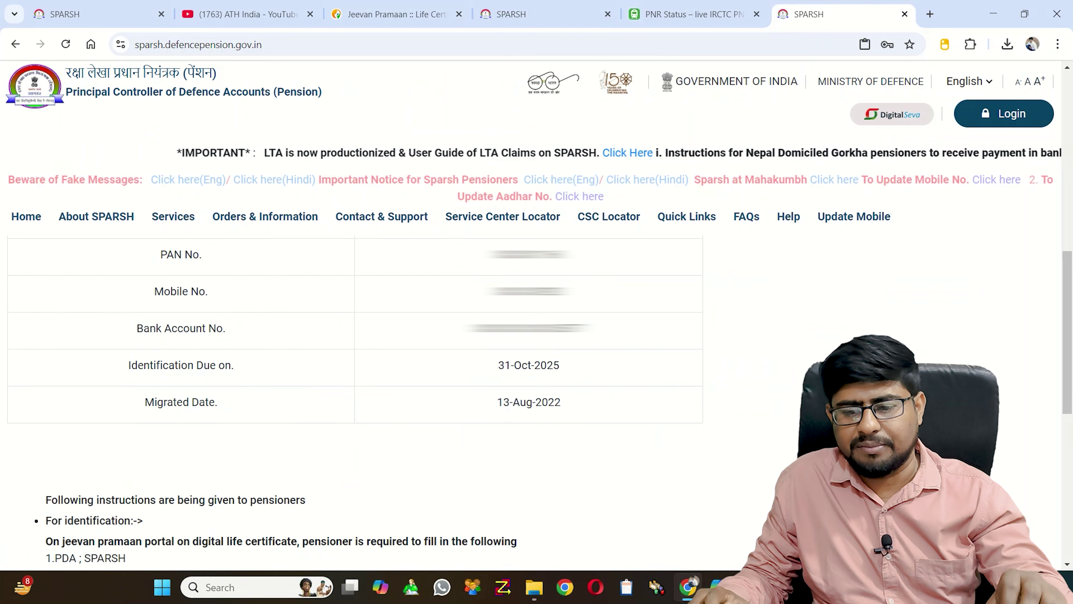
Switch to the Jeevan Pramaan site and open its application download page at the Windows e-mail and captcha form
scroll(354, 423, up, 5)
scroll(355, 423, up, 4)
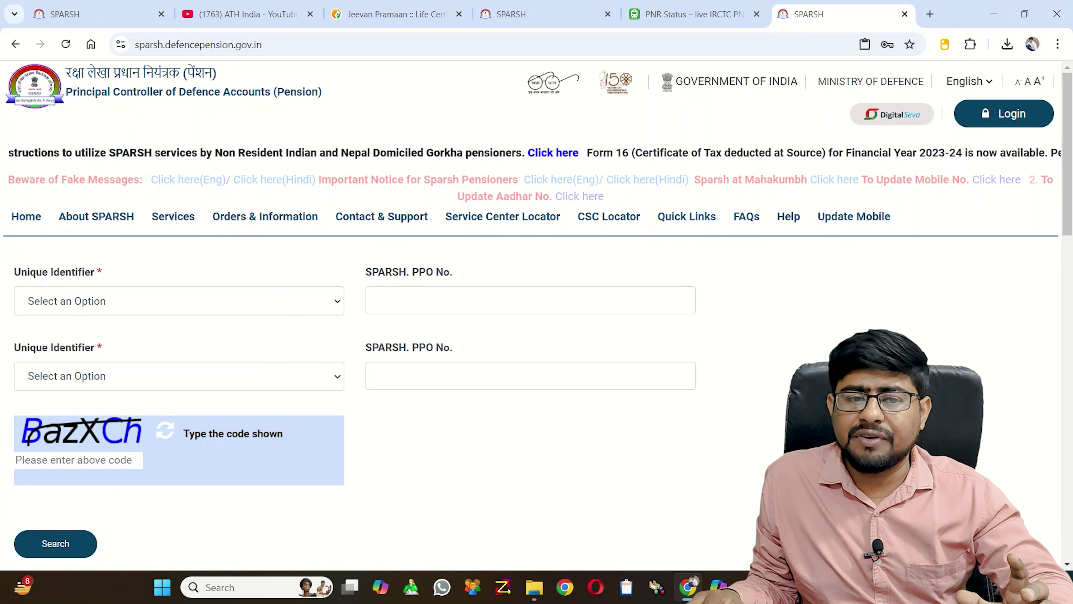
click(393, 14)
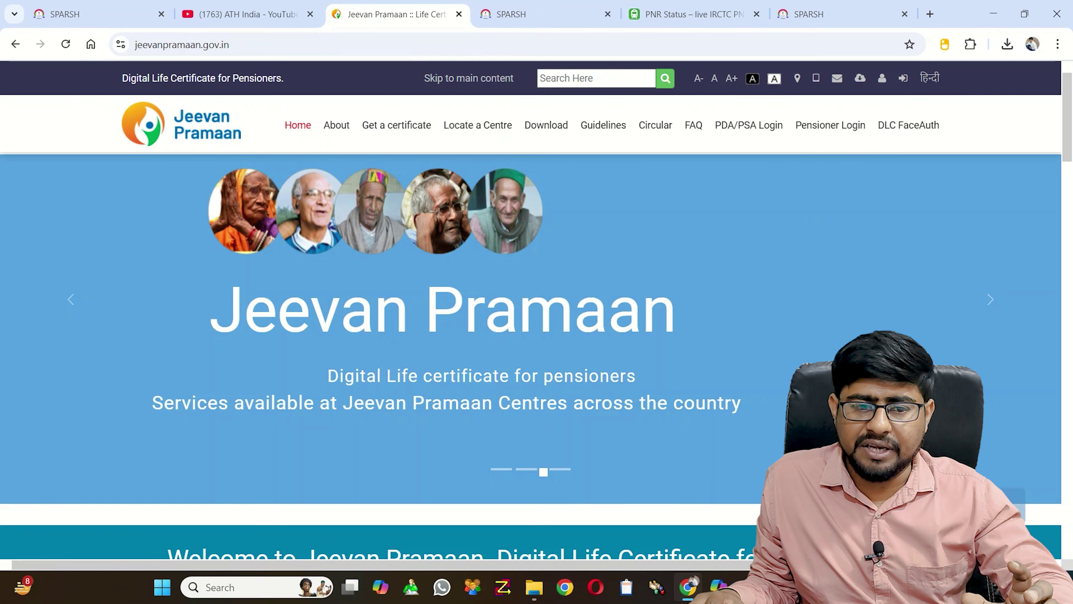
click(169, 51)
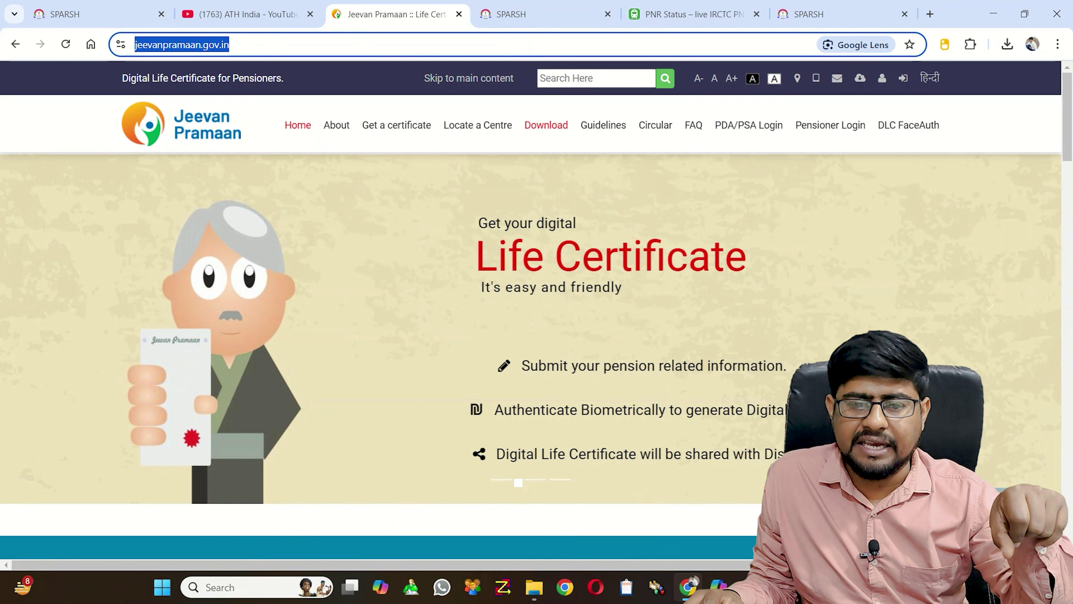
click(546, 125)
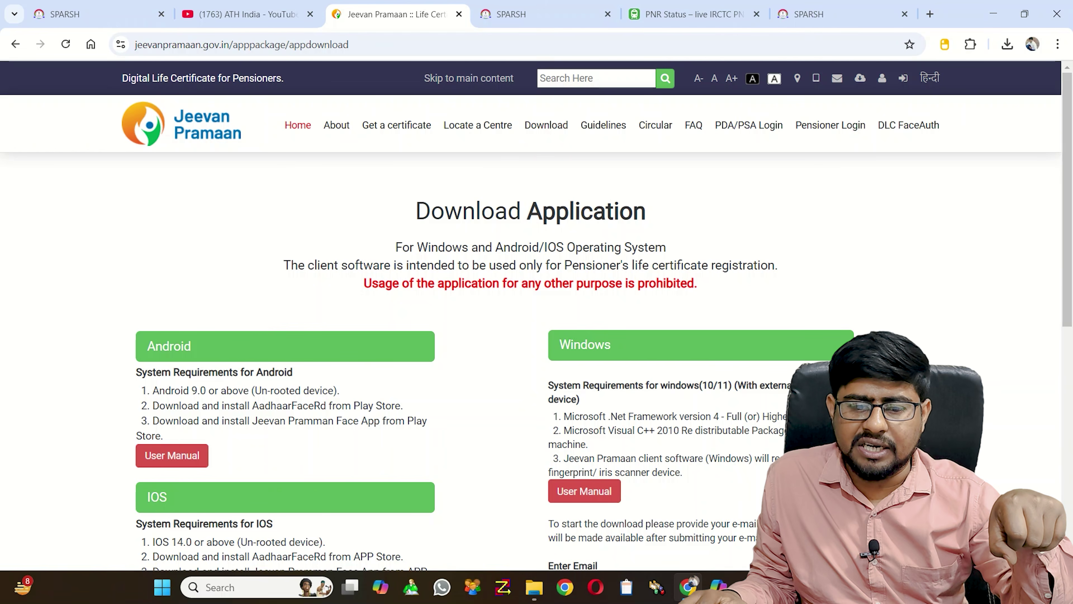
scroll(545, 125, down, 5)
scroll(537, 296, down, 3)
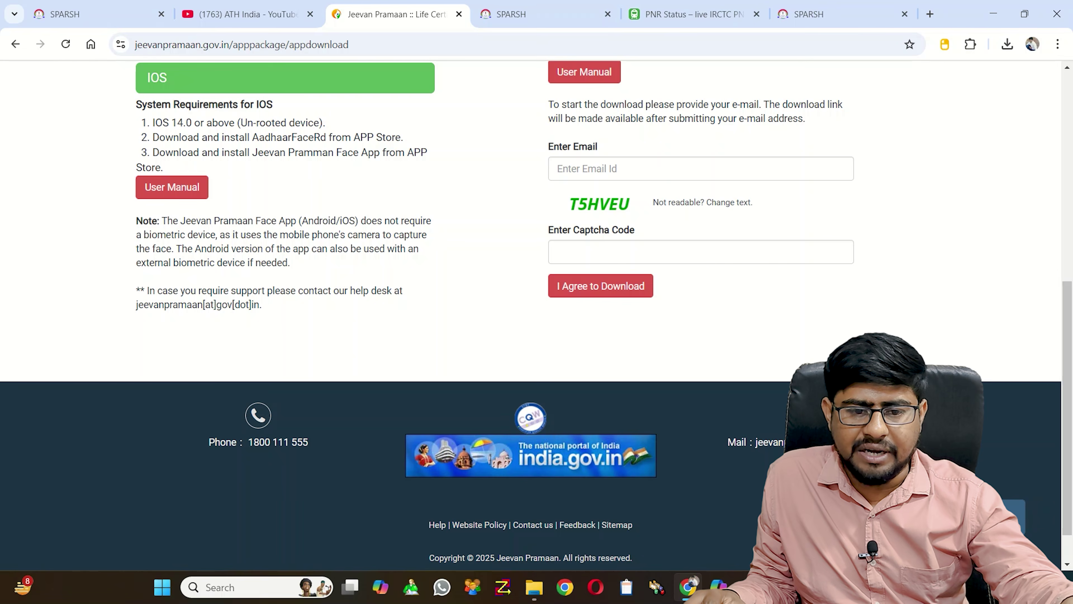
Magnify the Windows download form and box the Enter Email field, then the captcha and I Agree to Download area
key(ctrl+1)
click(562, 182)
mouse_move(496, 88)
mouse_down()
mouse_move(520, 129)
mouse_move(866, 195)
mouse_up()
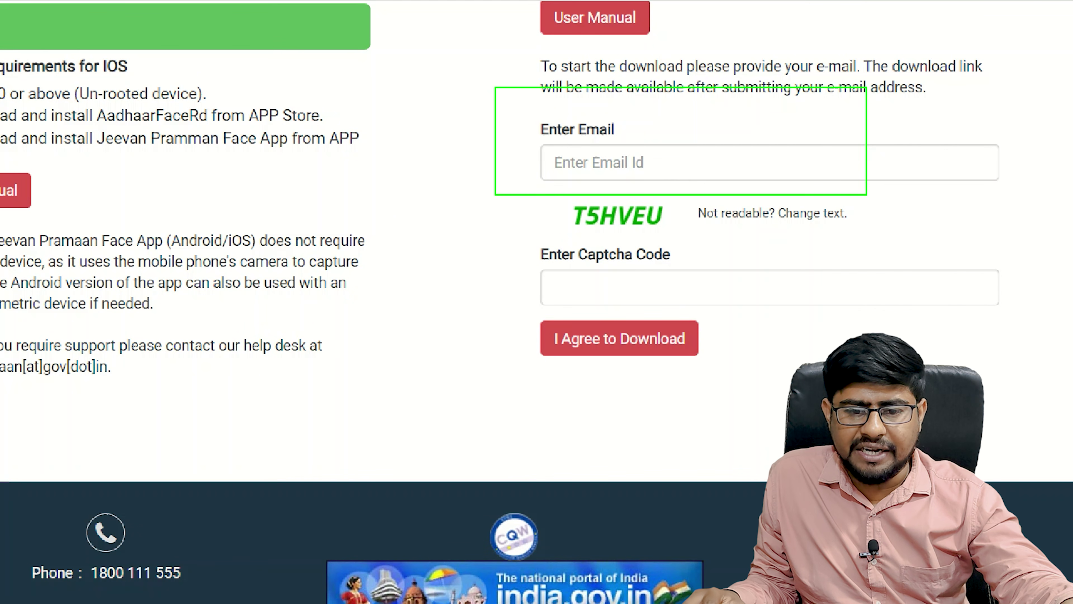
mouse_move(538, 210)
mouse_down()
mouse_move(628, 355)
mouse_move(792, 362)
mouse_up()
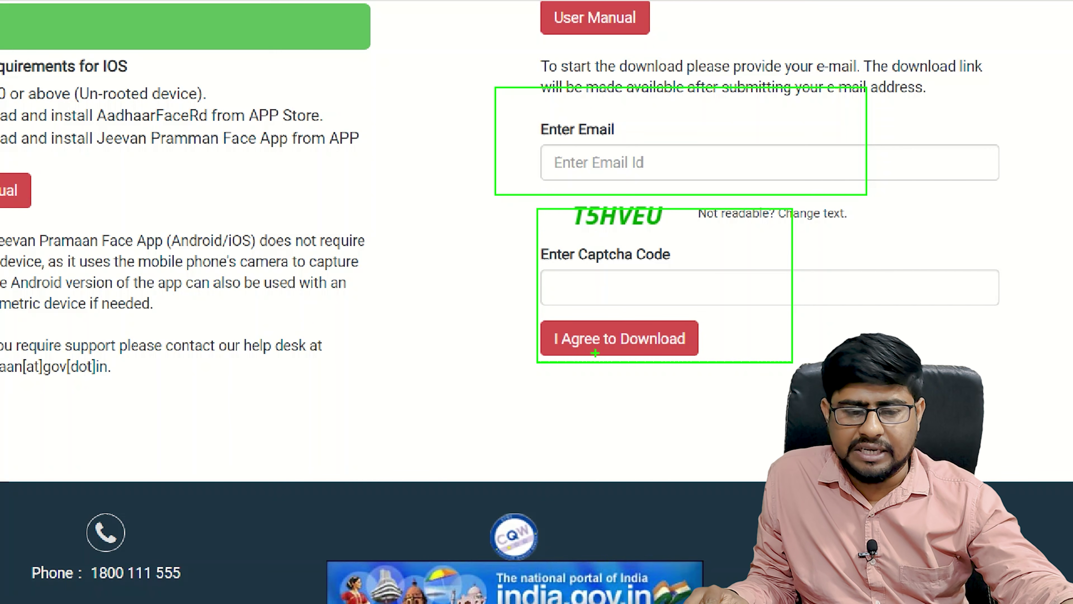
key(Escape)
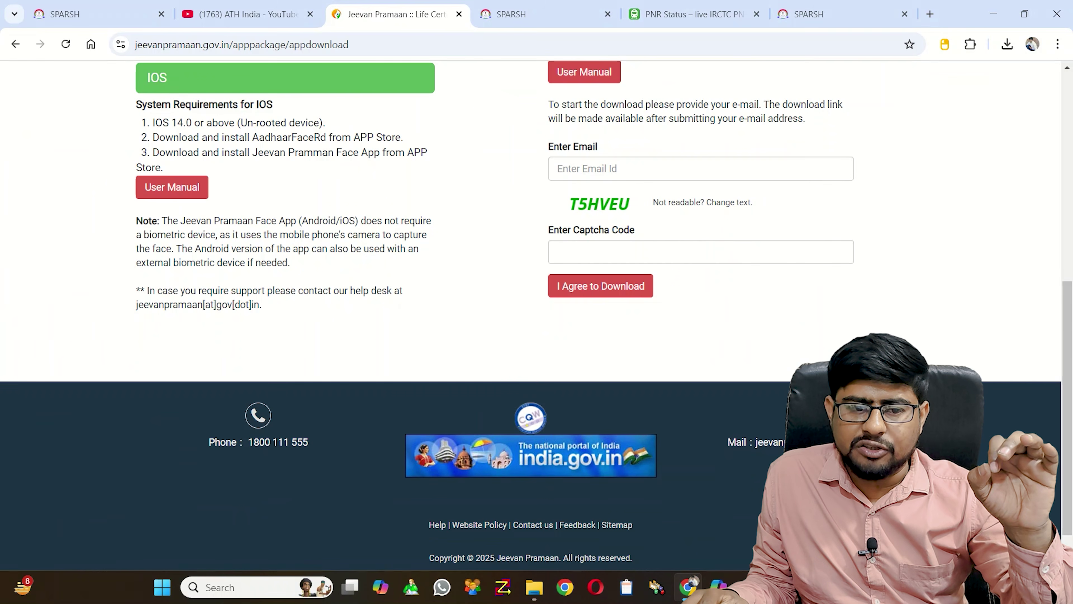
Review the Android, IOS and Windows system requirements on the Download Application page
scroll(536, 315, up, 10)
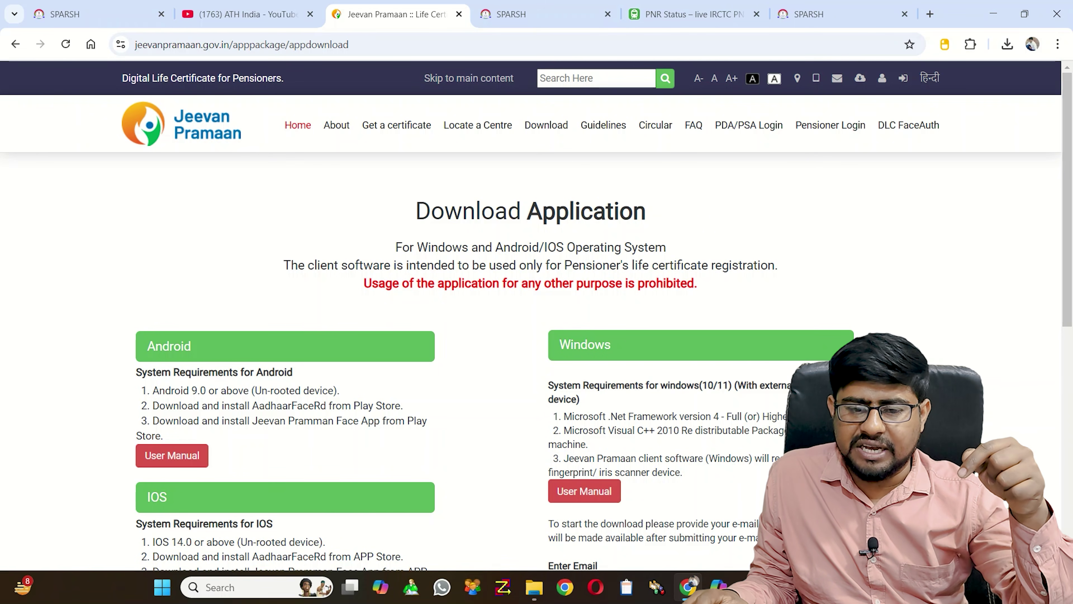
scroll(537, 315, down, 5)
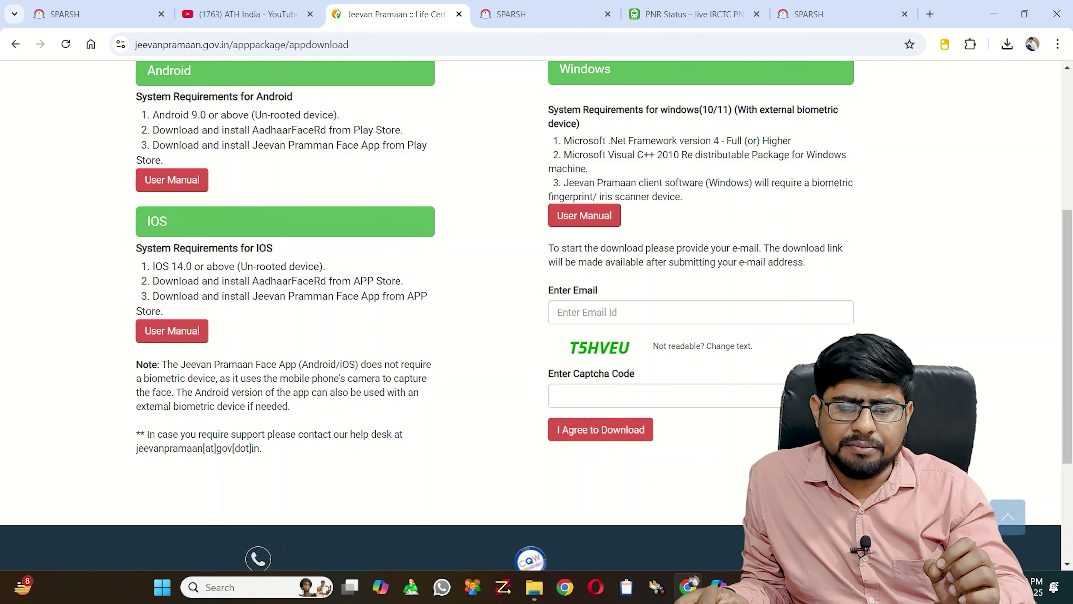
scroll(536, 313, up, 6)
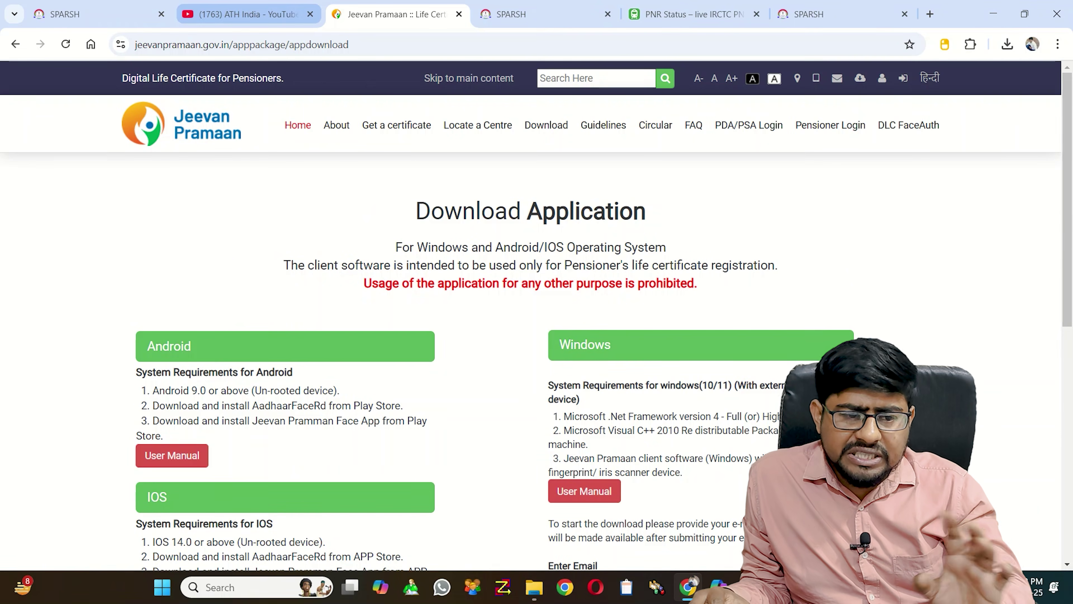
Switch to the ATH India YouTube channel's videos page and highlight the channel name
click(245, 14)
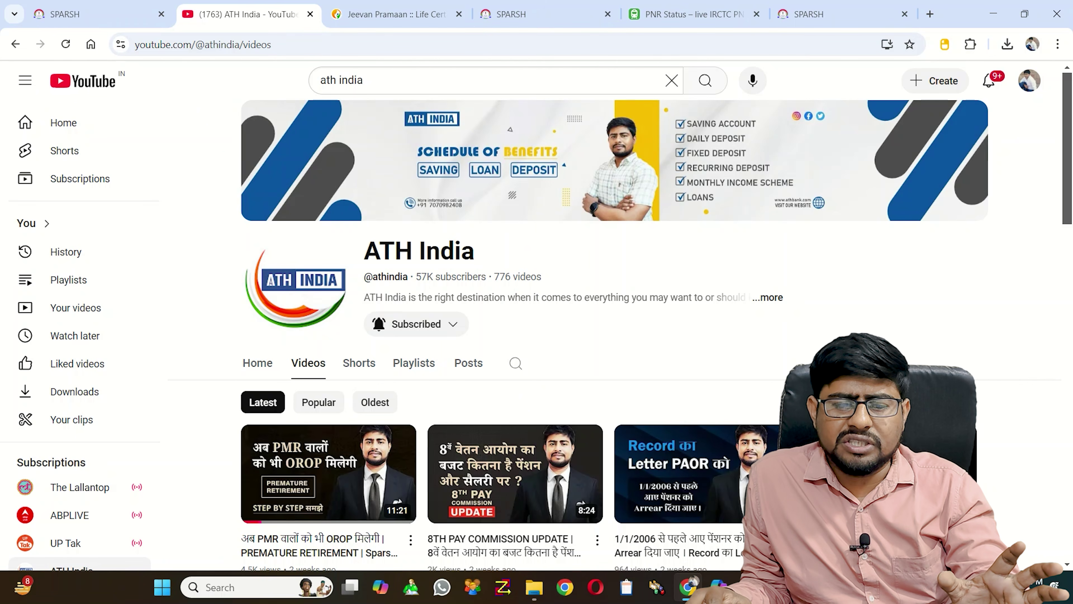
drag(474, 251, 364, 250)
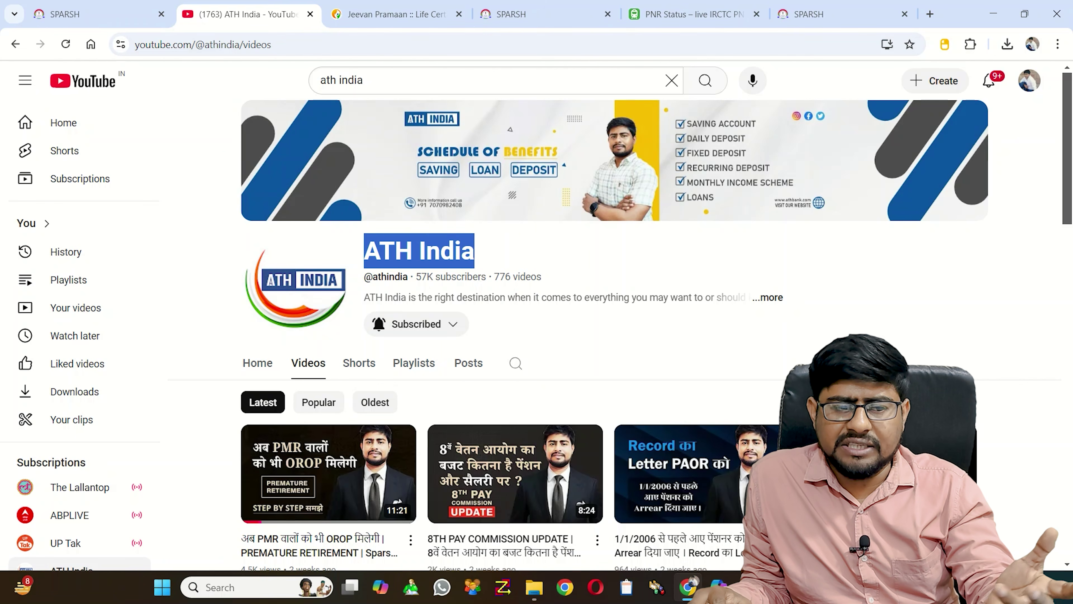
Return to the SPARSH home page and open the user login form with the saved username and password filled in
click(97, 14)
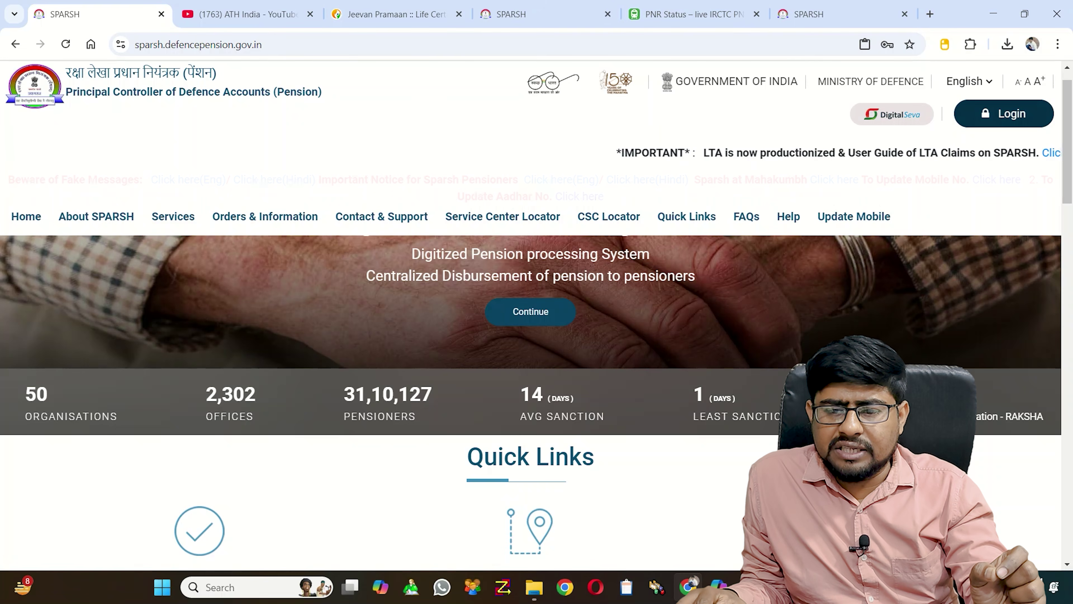
click(1003, 113)
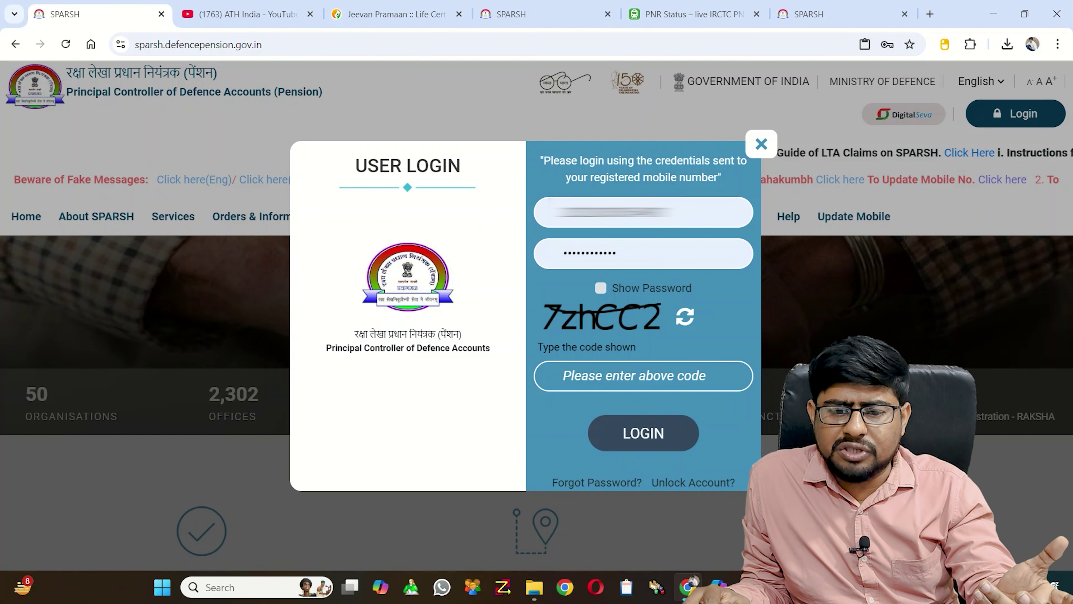
drag(670, 212, 633, 212)
click(657, 212)
click(650, 212)
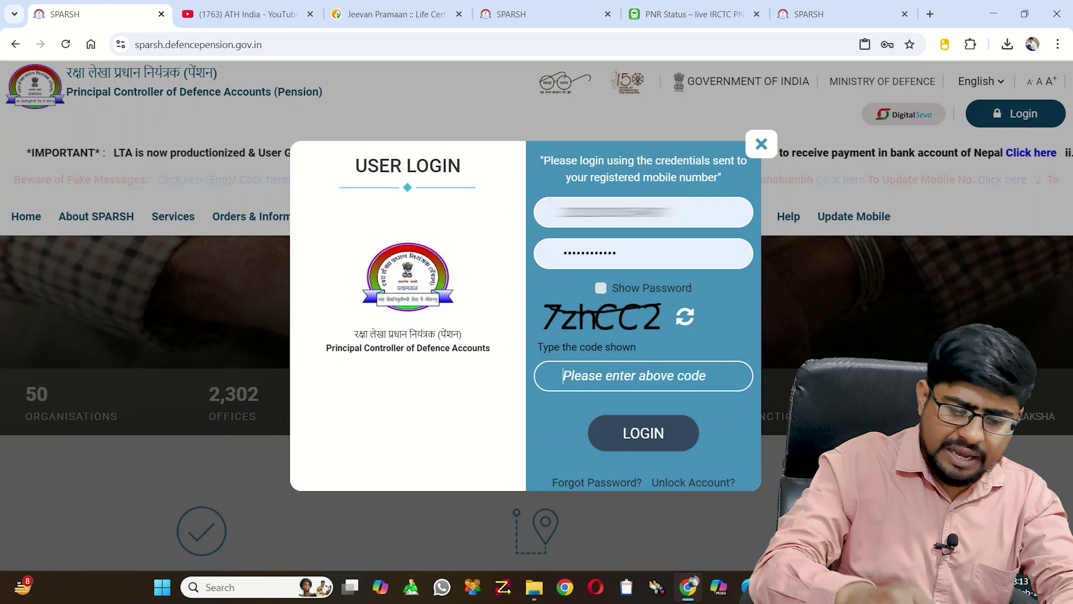
Try to log in with the saved credentials and the captcha code shown, and dismiss the identification status alert
text(7)
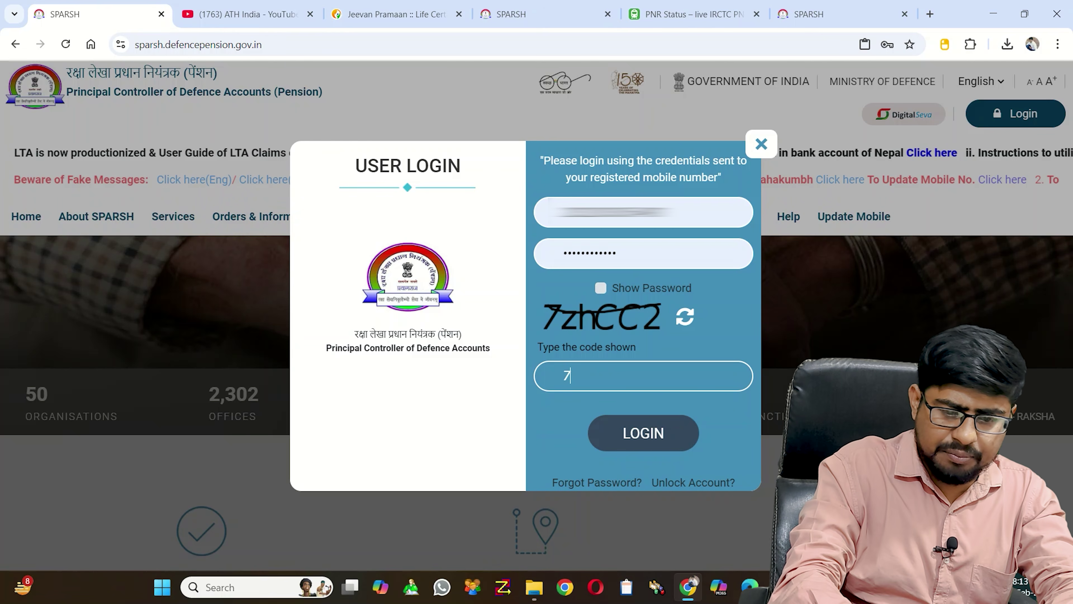
text(zh)
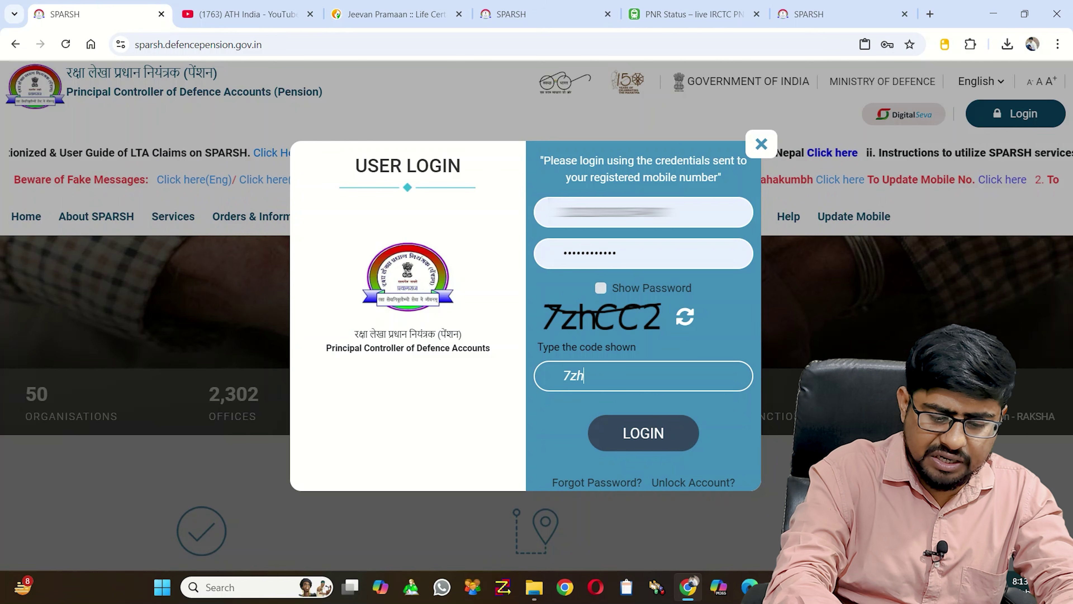
text(CC2)
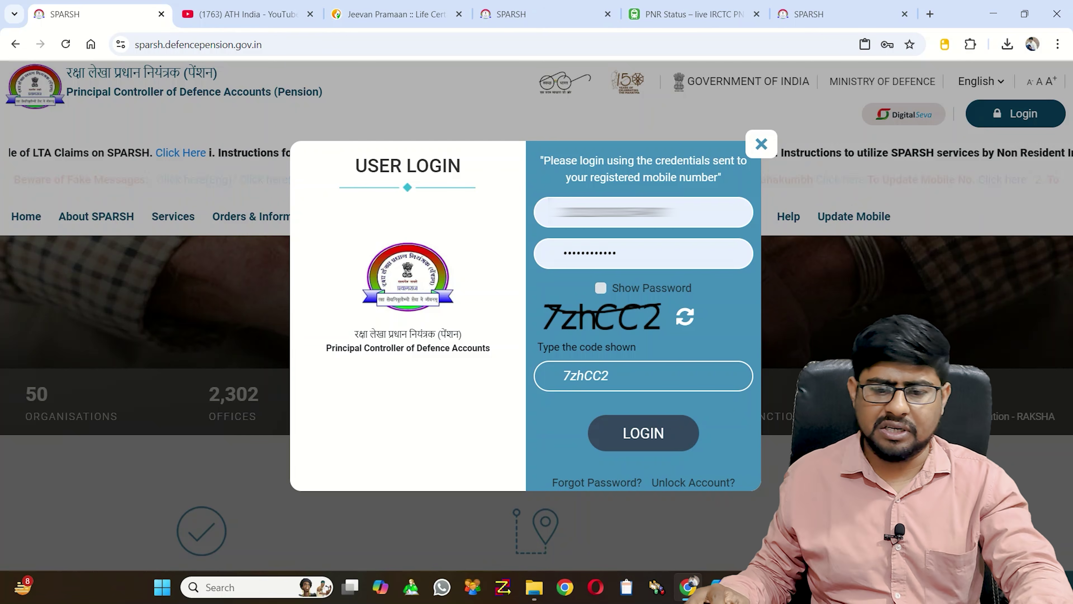
key(Return)
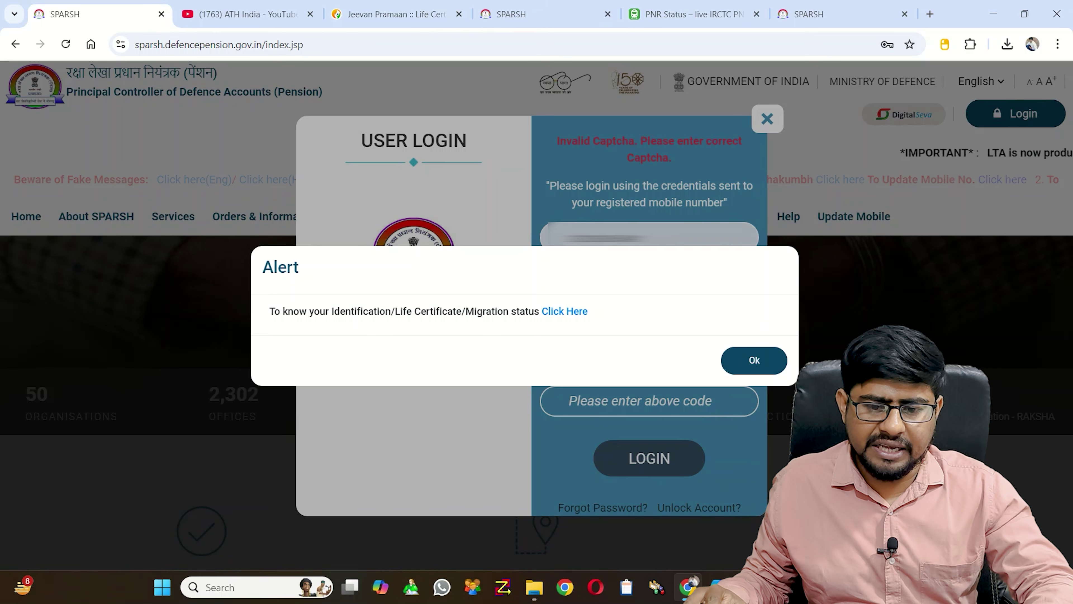
key(Return)
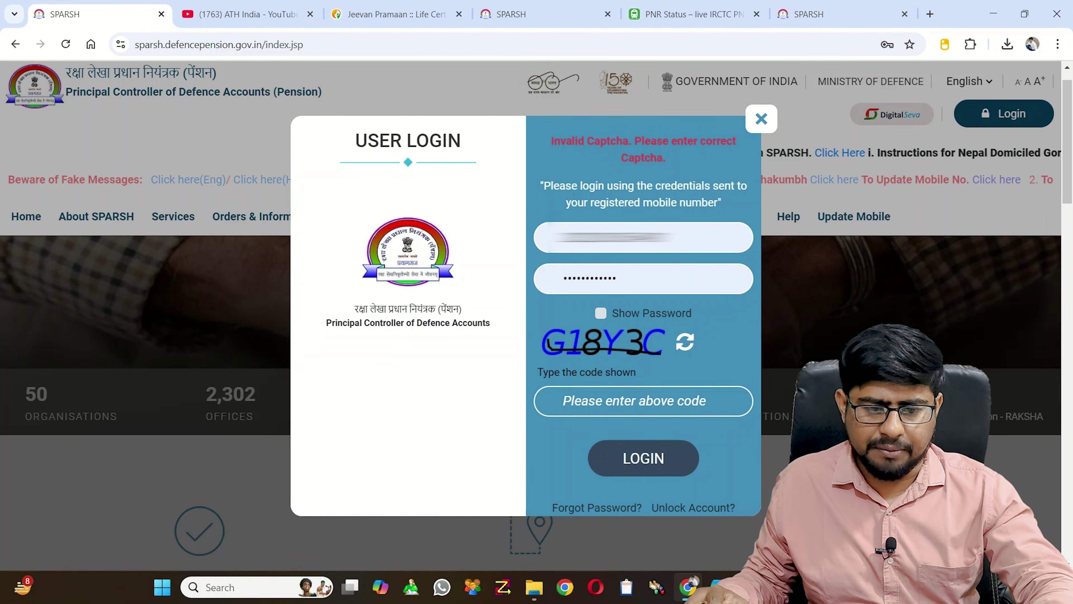
Enter the new captcha code shown and submit the SPARSH login
text(G)
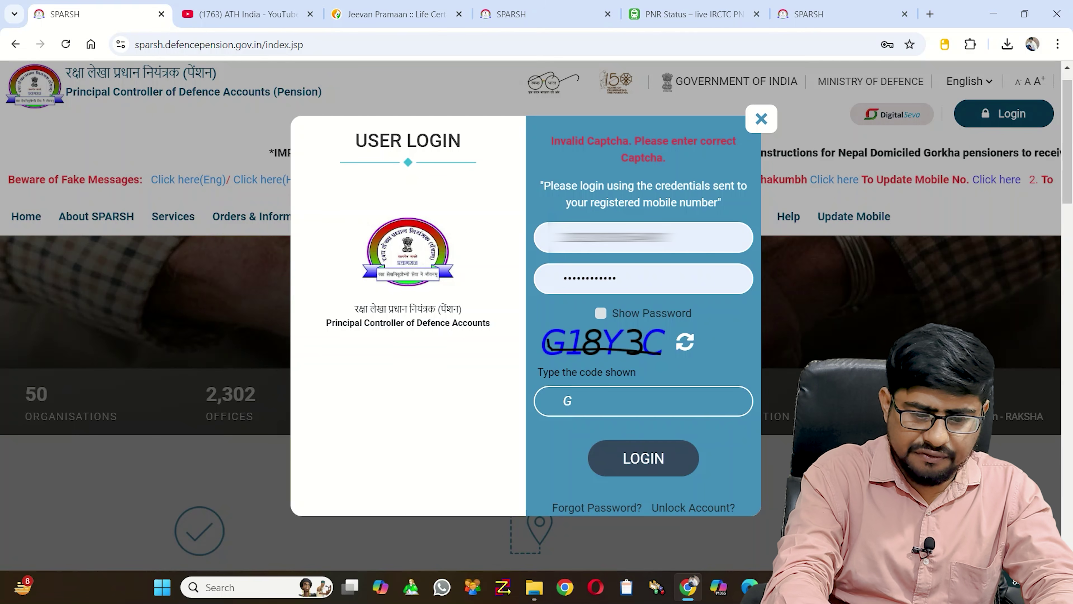
text(18)
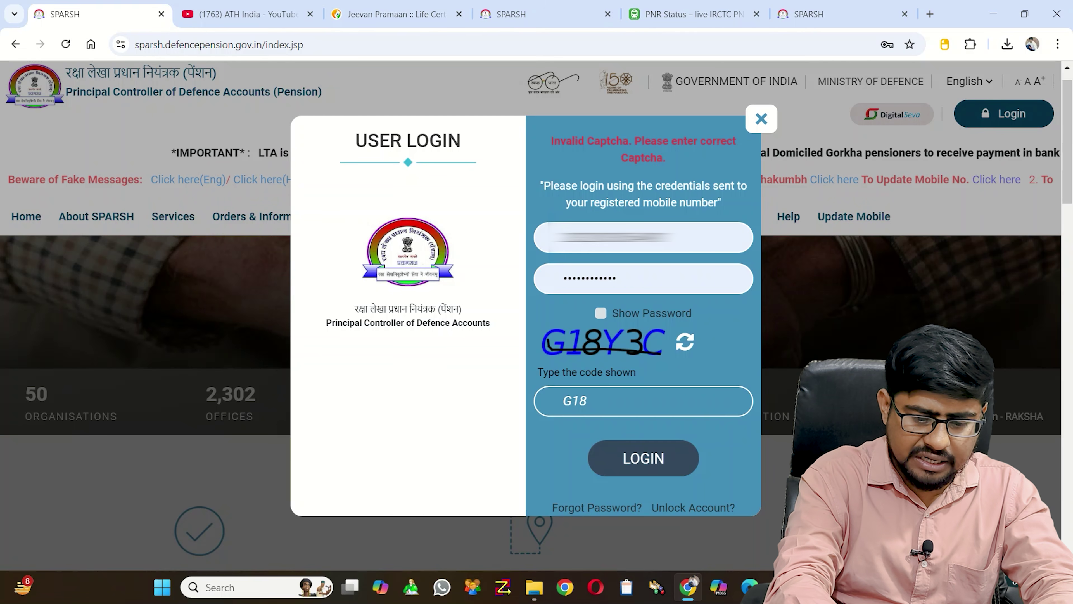
text(Y)
text(C)
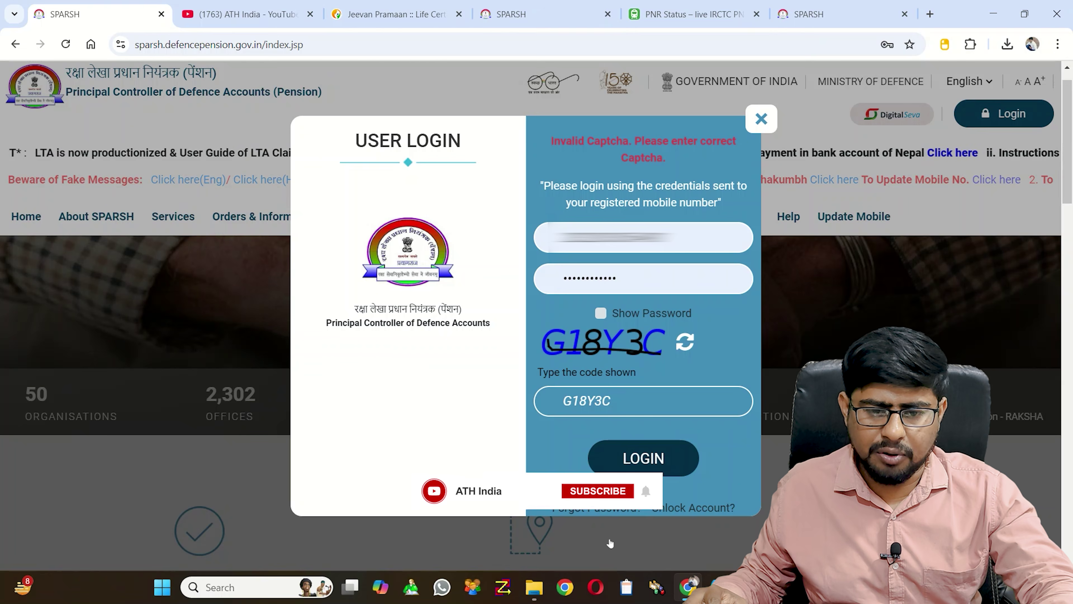
key(Return)
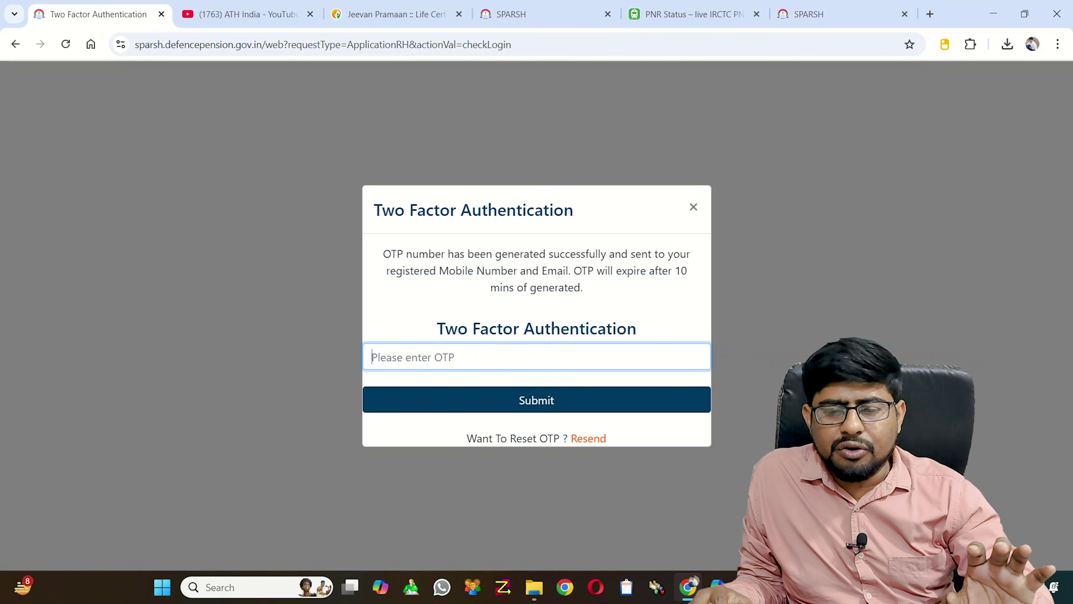
Switch to the mailbox, open the SPARSH - One Time Password (OTP) e-mail and copy the most recent one-time password
drag(583, 288, 436, 271)
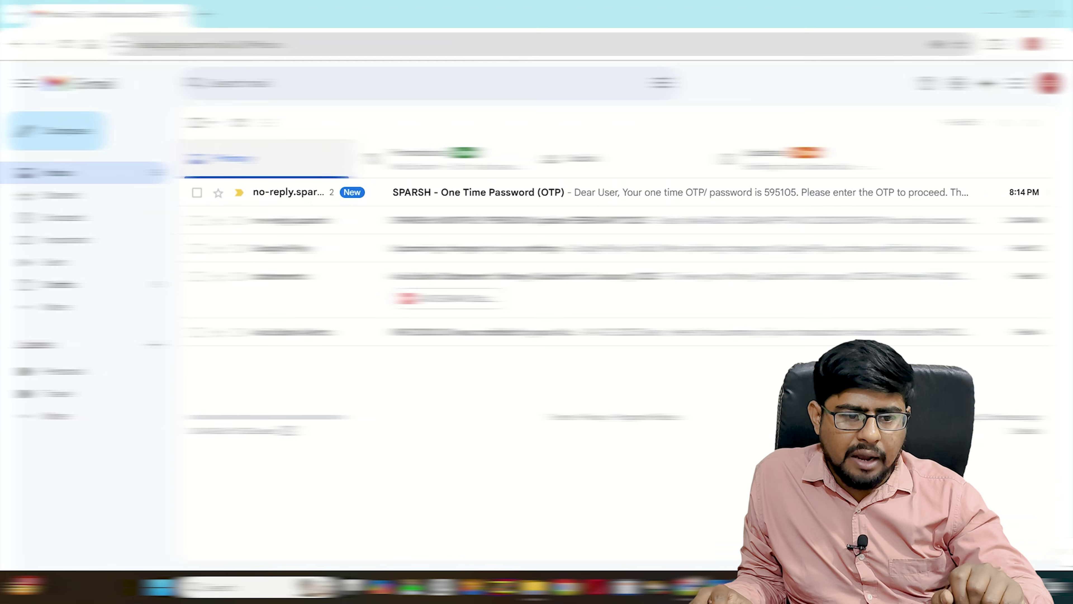
click(478, 192)
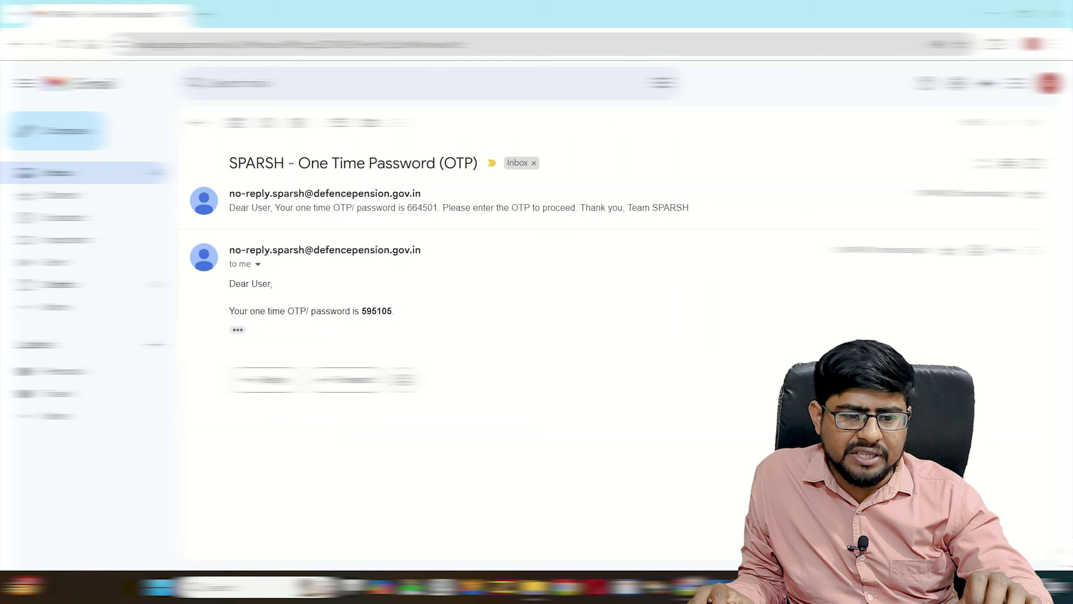
drag(392, 311, 362, 311)
key(ctrl+c)
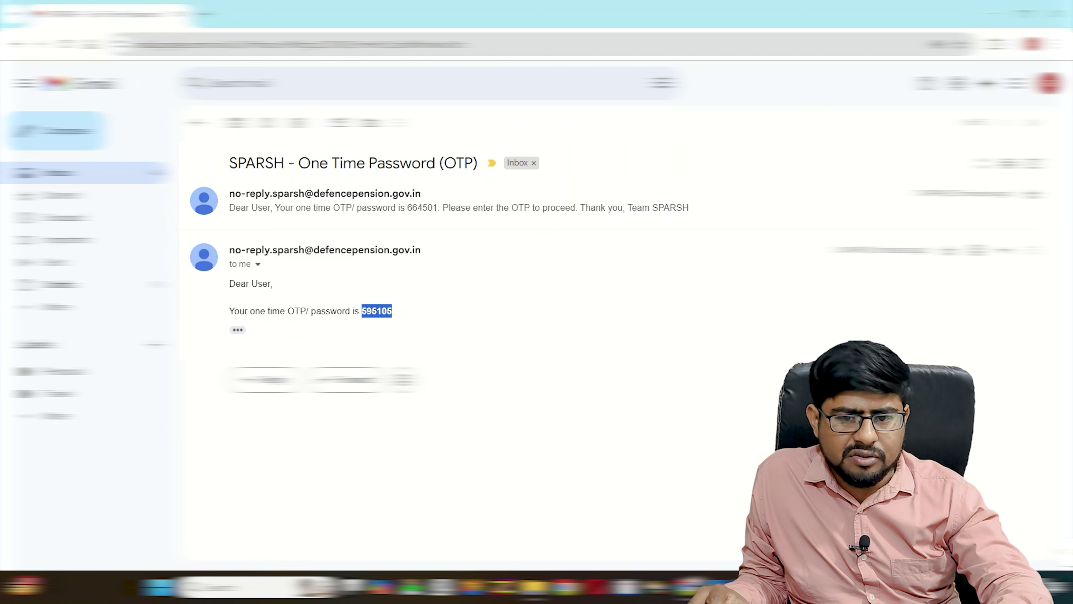
click(993, 13)
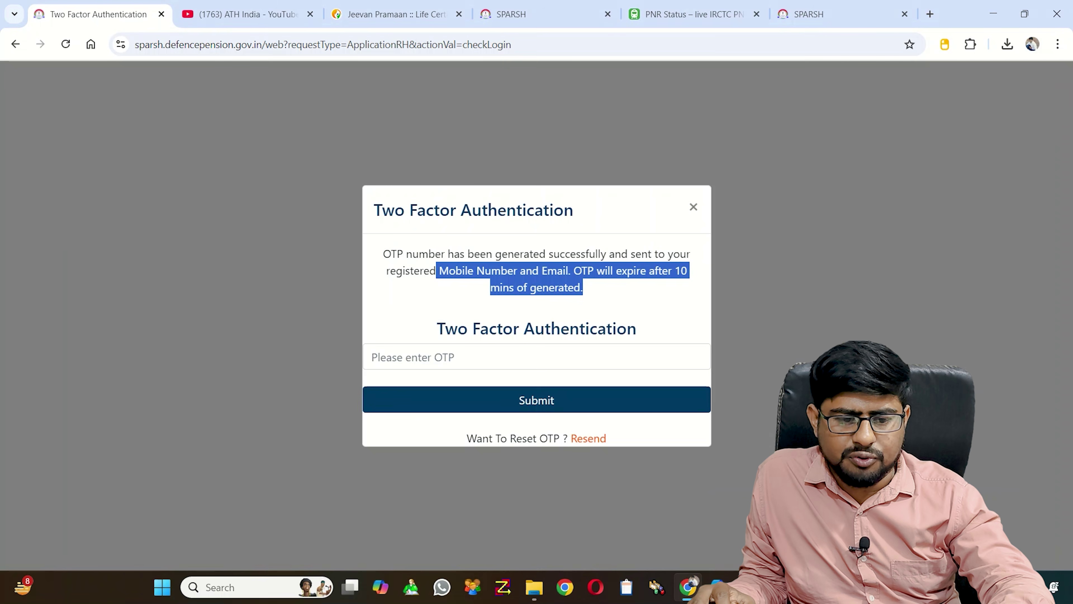
Paste the one-time password into the Two Factor Authentication OTP field and submit it
click(536, 357)
key(ctrl+v)
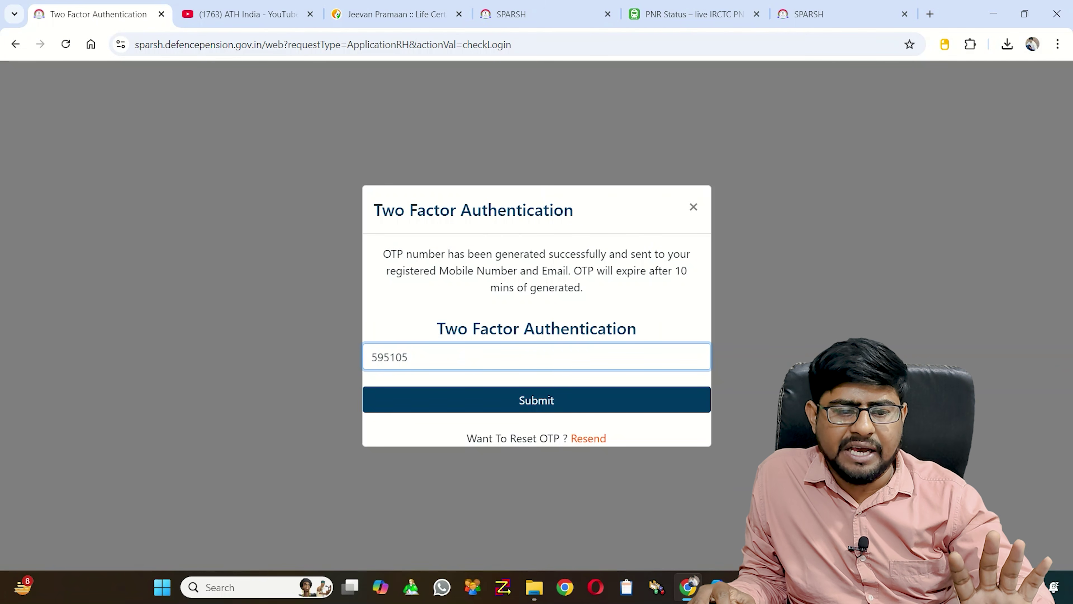
key(Tab)
key(Return)
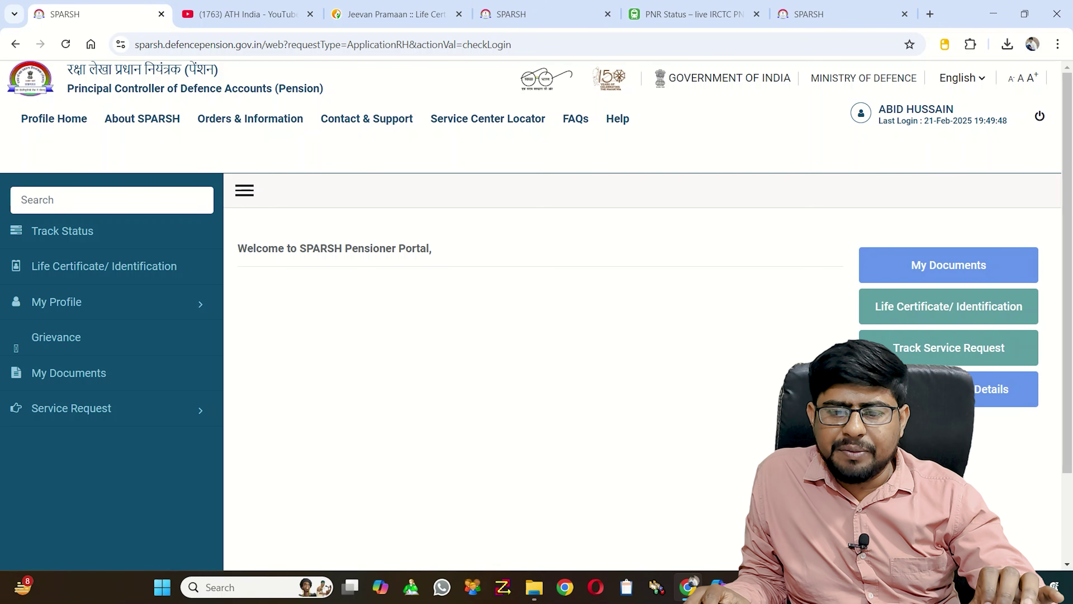
Open My Documents, check Pensioner PPO, and open the first Pension Payment Order.pdf under Pensioner Corr. PPO
click(949, 265)
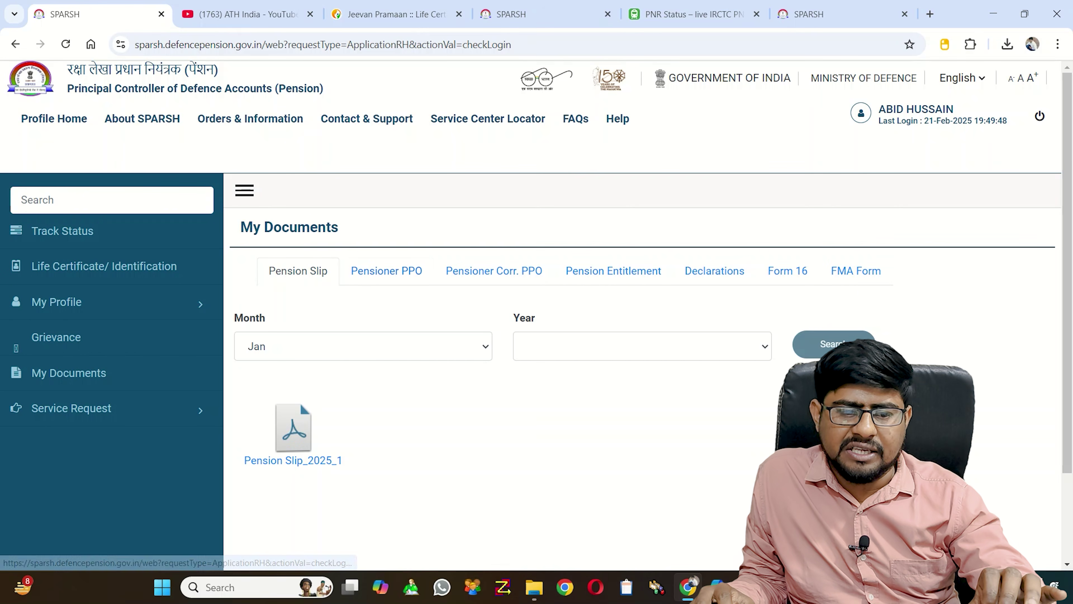
click(386, 271)
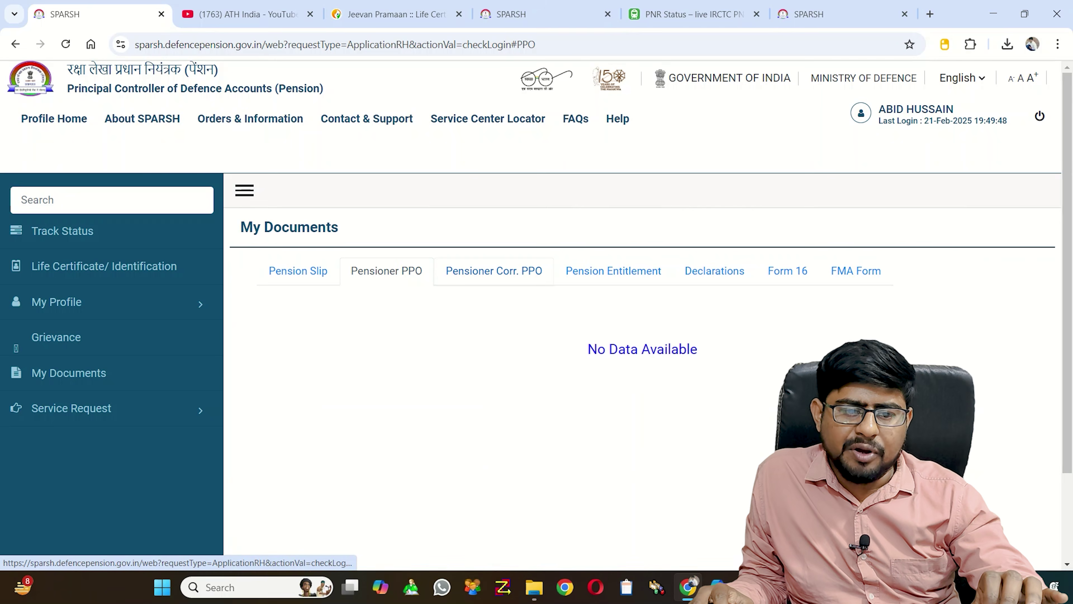
click(494, 271)
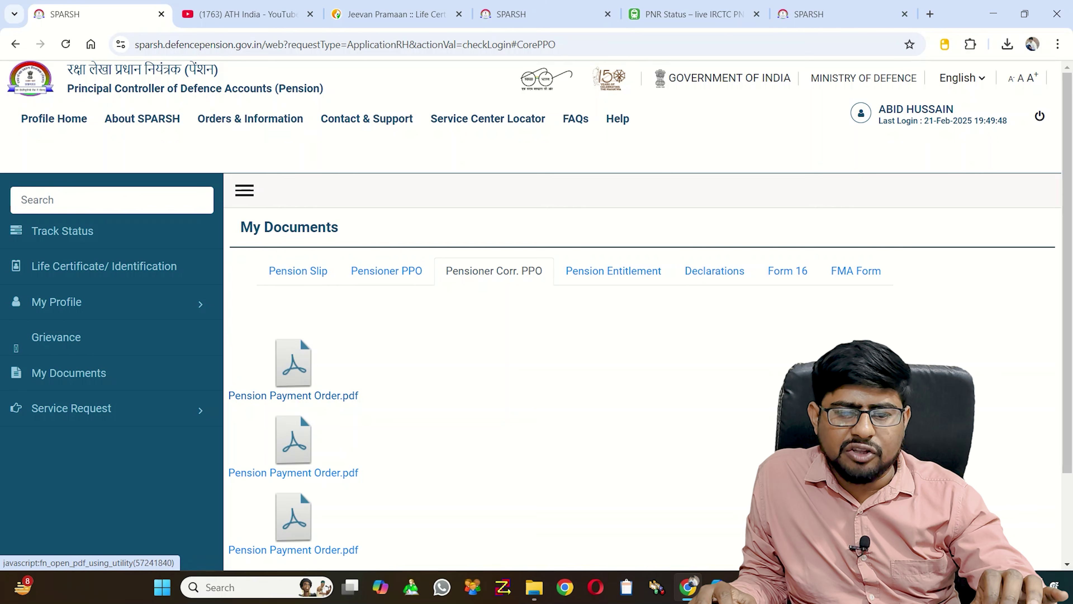
click(293, 394)
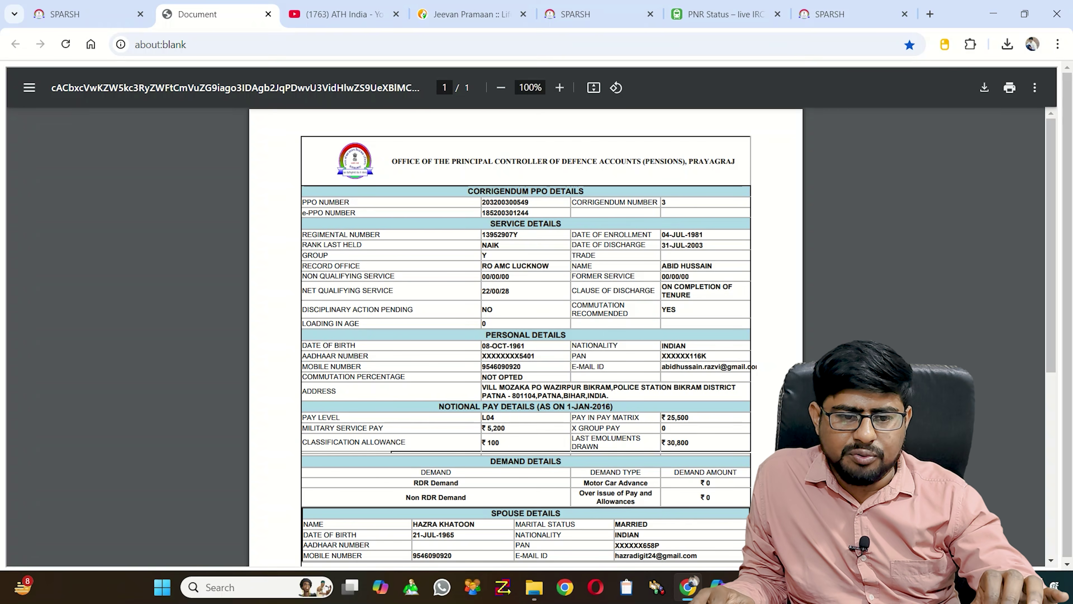
Examine the recurring payments, period of grant and corrigendum details in the opened corrigendum PPO
scroll(526, 338, down, 5)
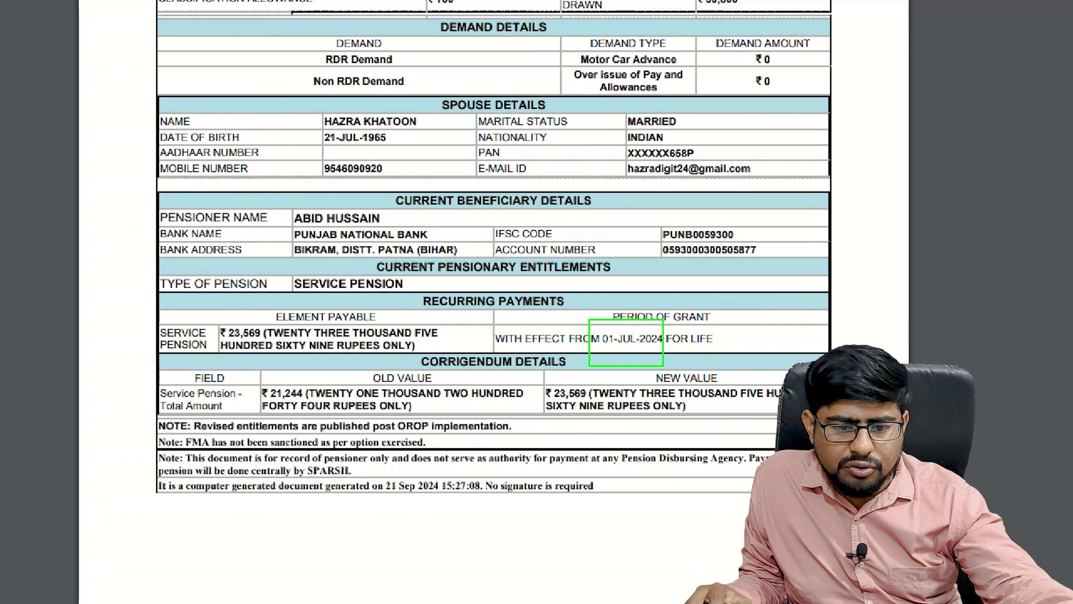
drag(567, 302, 805, 362)
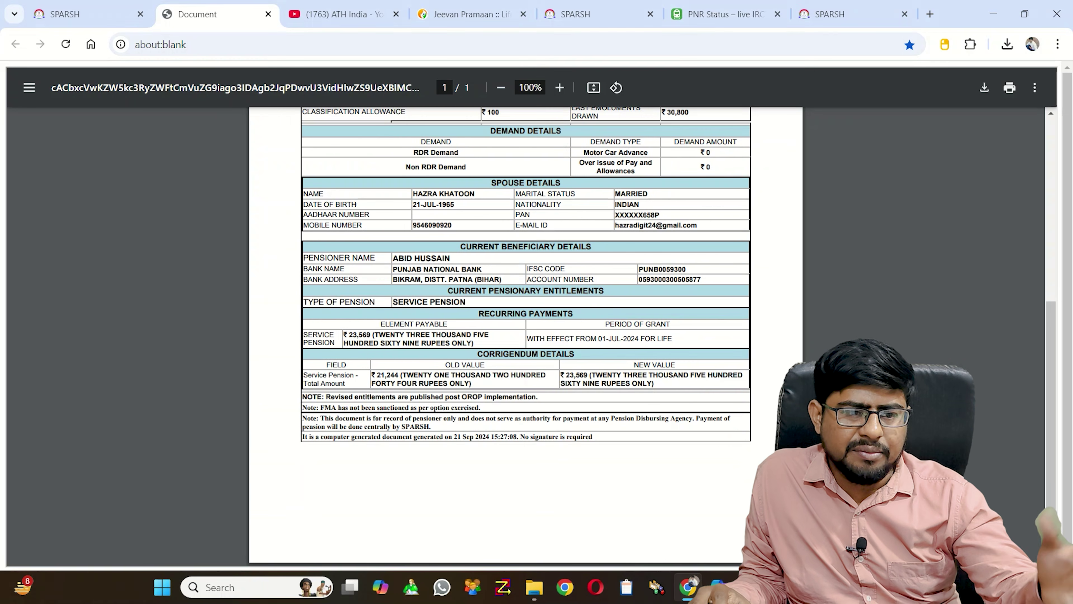
Return to My Documents in SPARSH and check the Pension Entitlement, Declarations, Form 16 and FMA Form documents
click(89, 14)
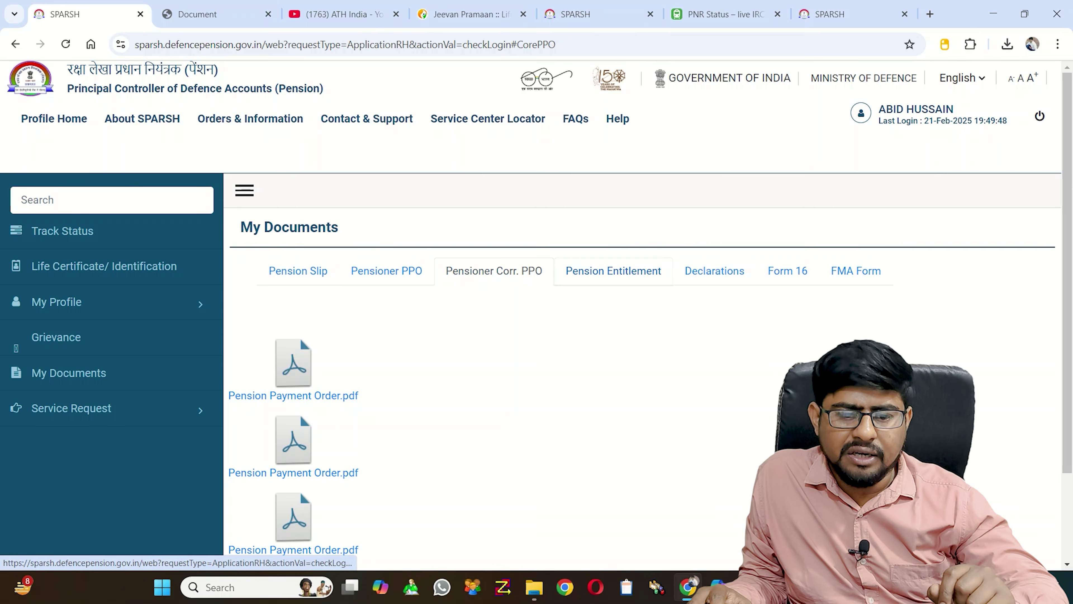
click(613, 271)
click(714, 270)
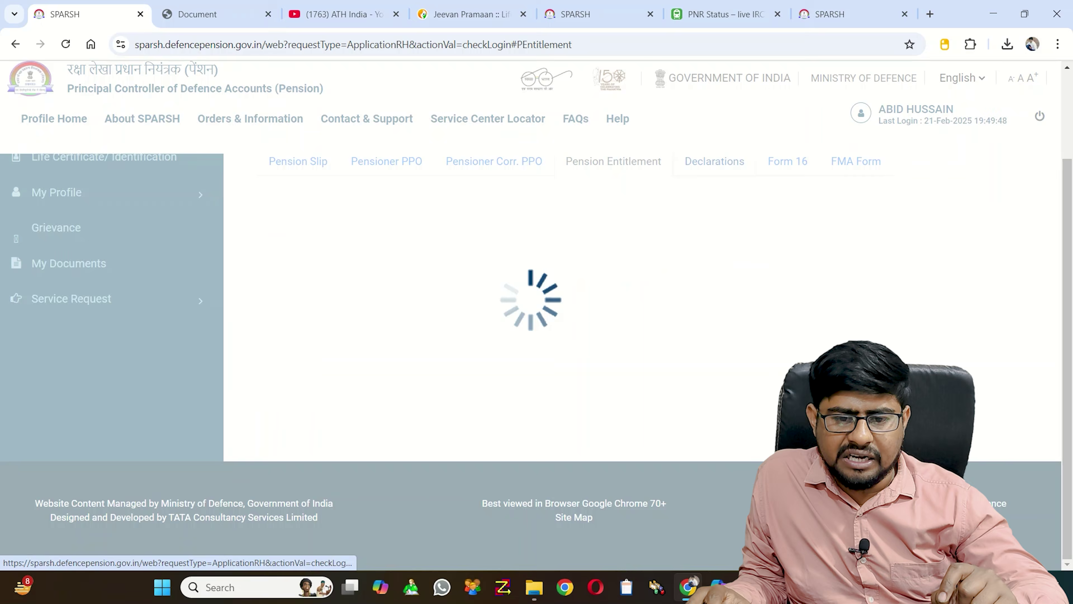
click(787, 270)
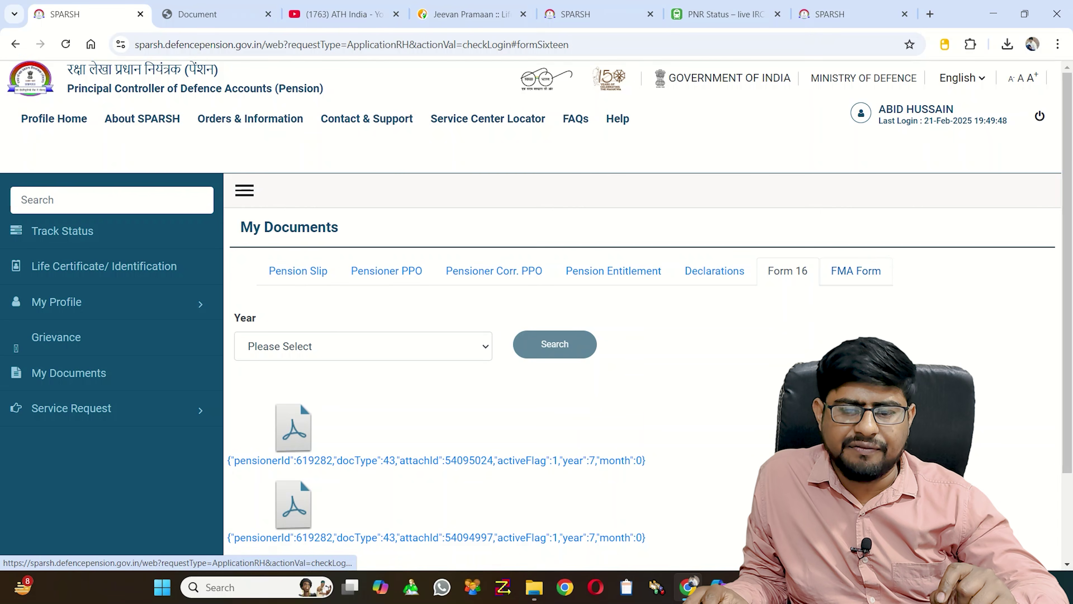
click(855, 271)
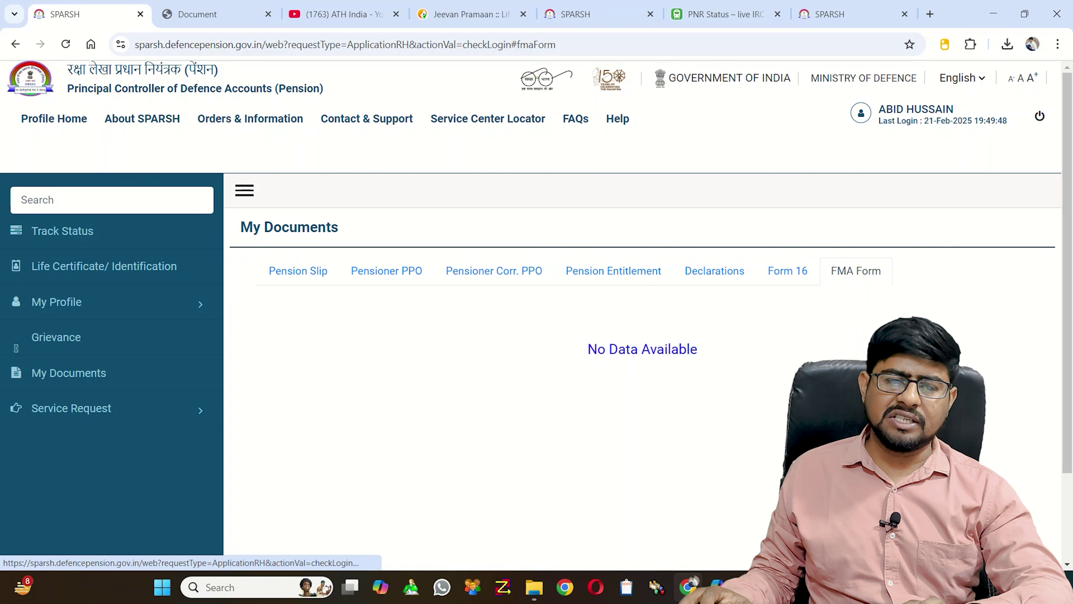